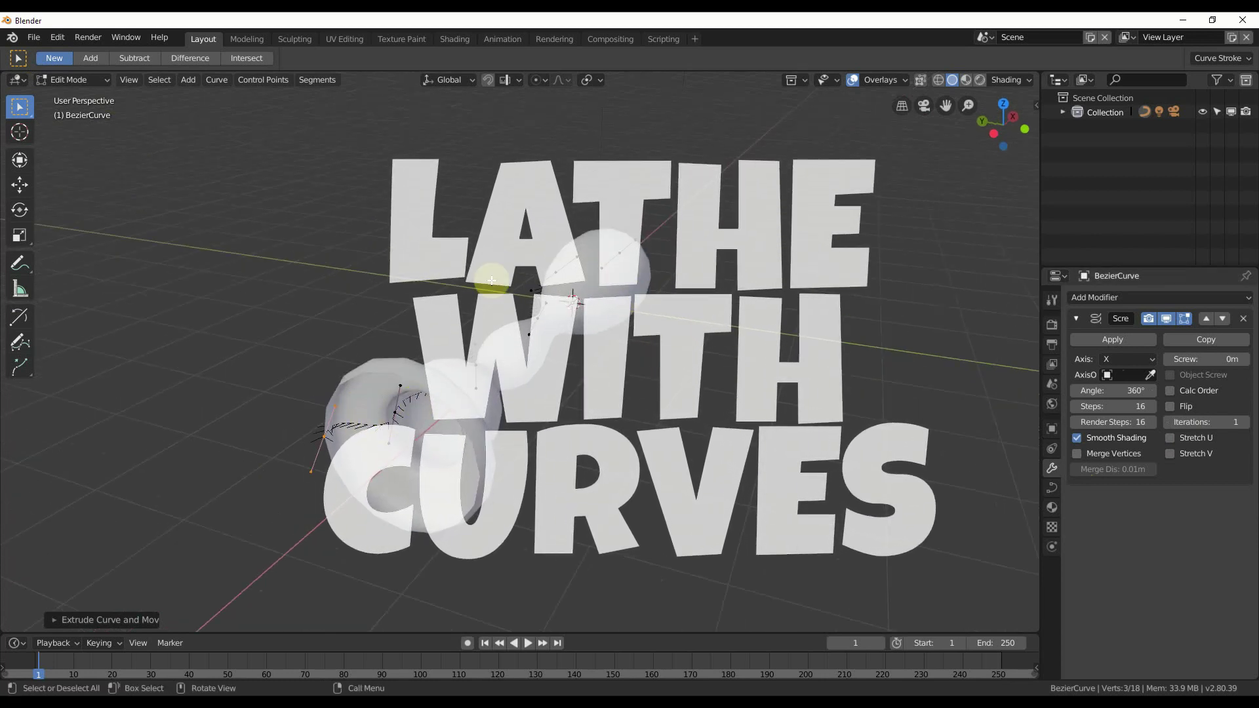
# - Orbit around the finished lathed lamp shape to view it from several angles
pyautogui.moveTo(492, 281); pyautogui.dragTo(449, 381, button='middle')
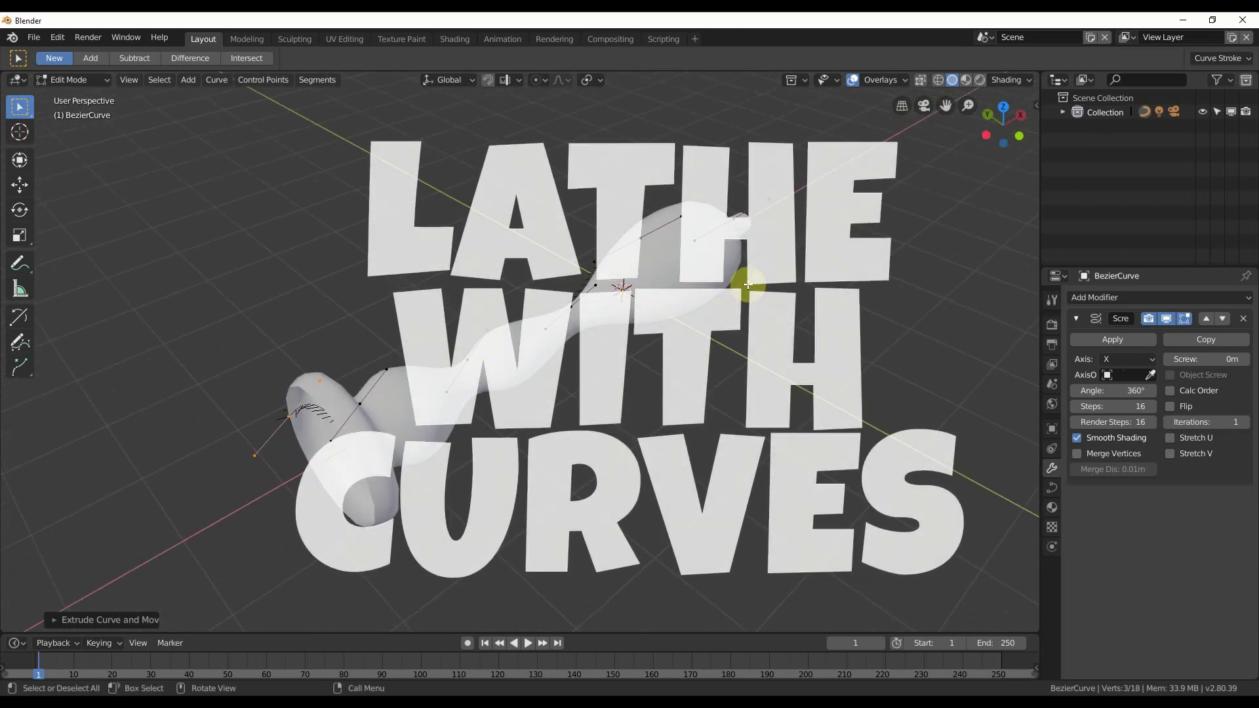
pyautogui.moveTo(748, 285); pyautogui.dragTo(662, 364, button='middle')
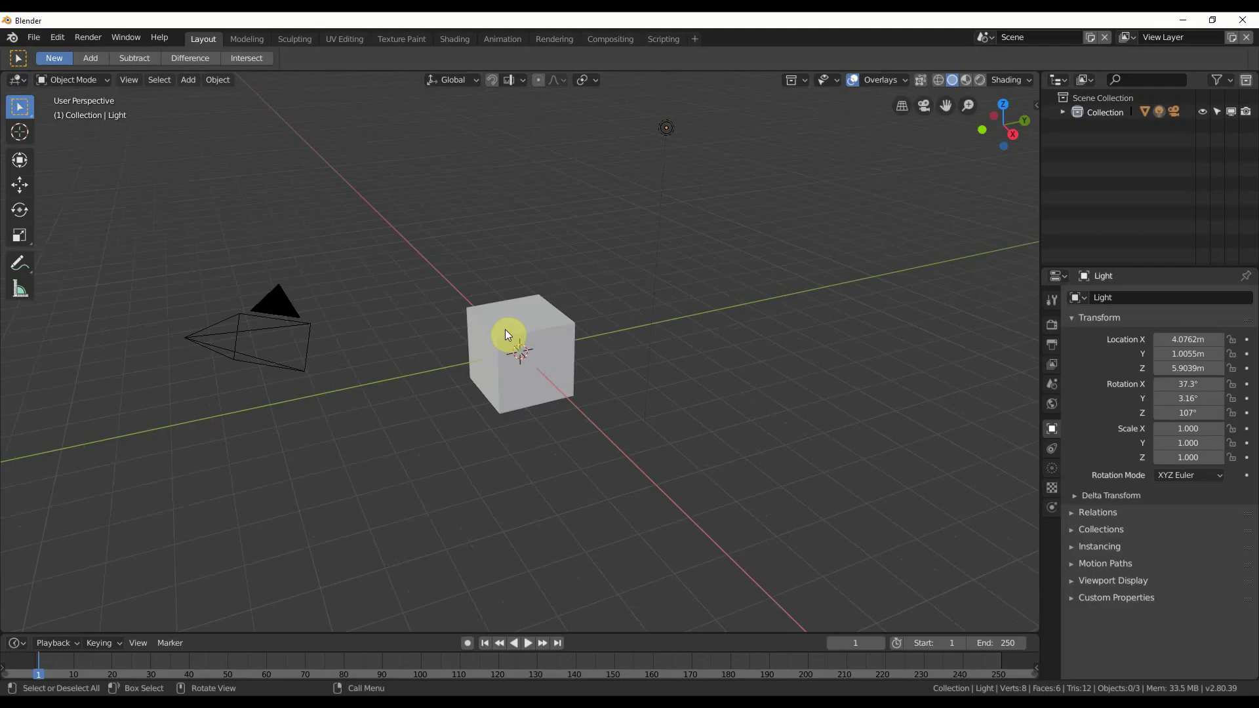
# - Delete the default cube and add a Bezier curve at the scene origin
pyautogui.click(507, 335)
pyautogui.press('Delete')
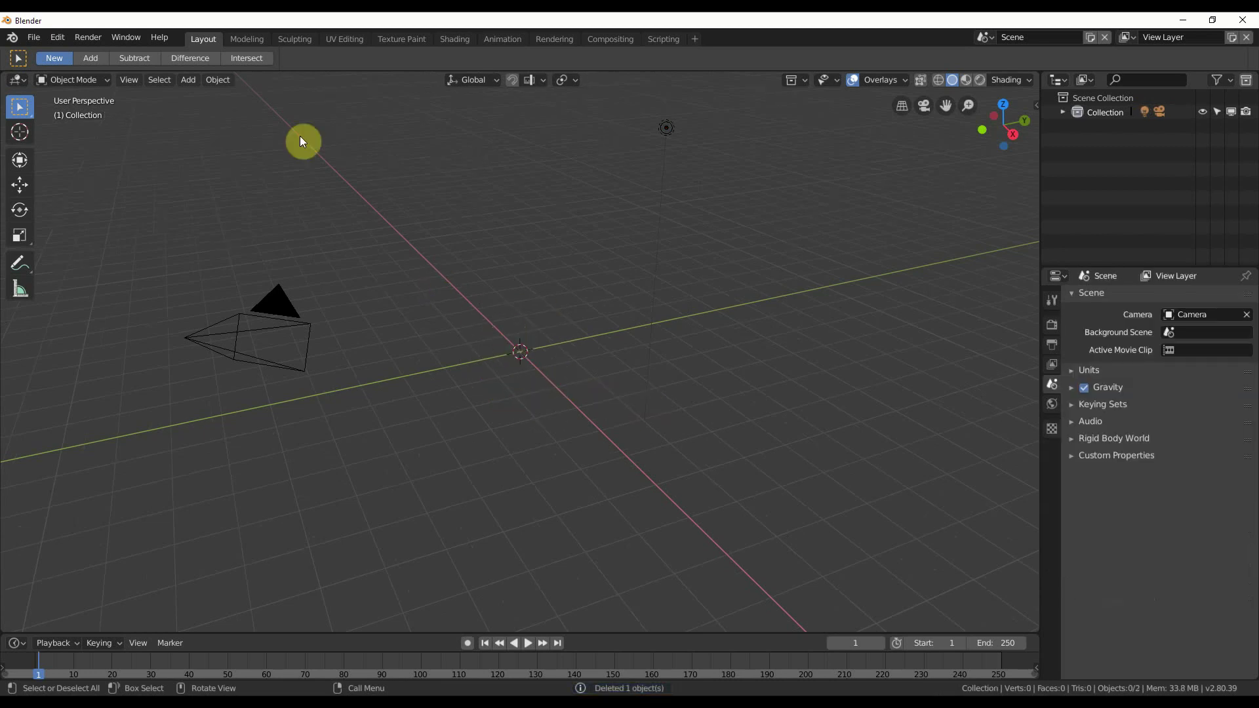
pyautogui.click(189, 80)
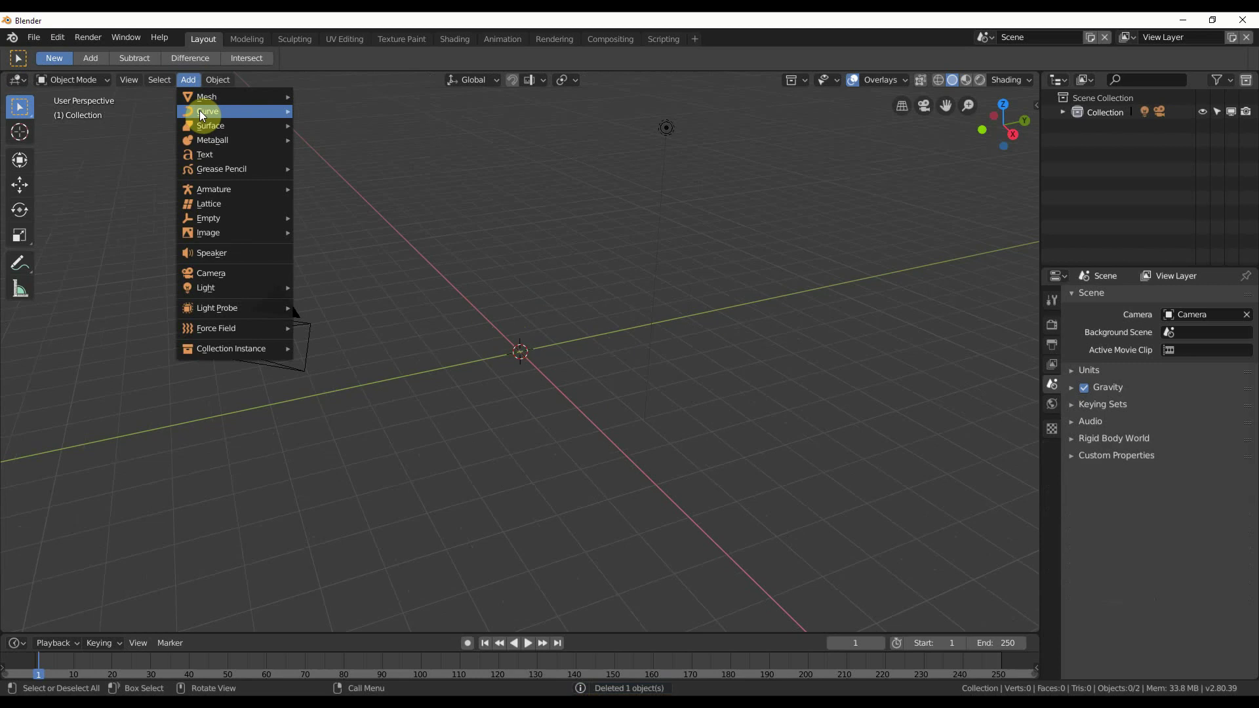
pyautogui.moveTo(199, 112)
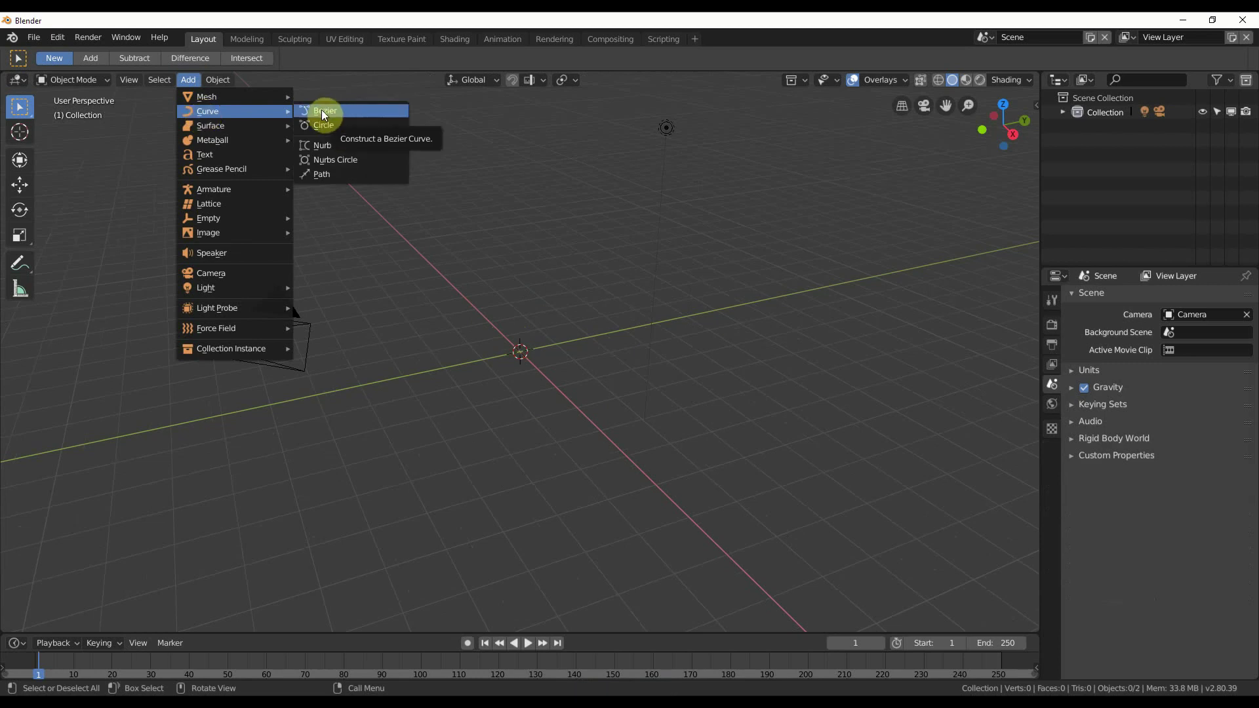
pyautogui.click(346, 111)
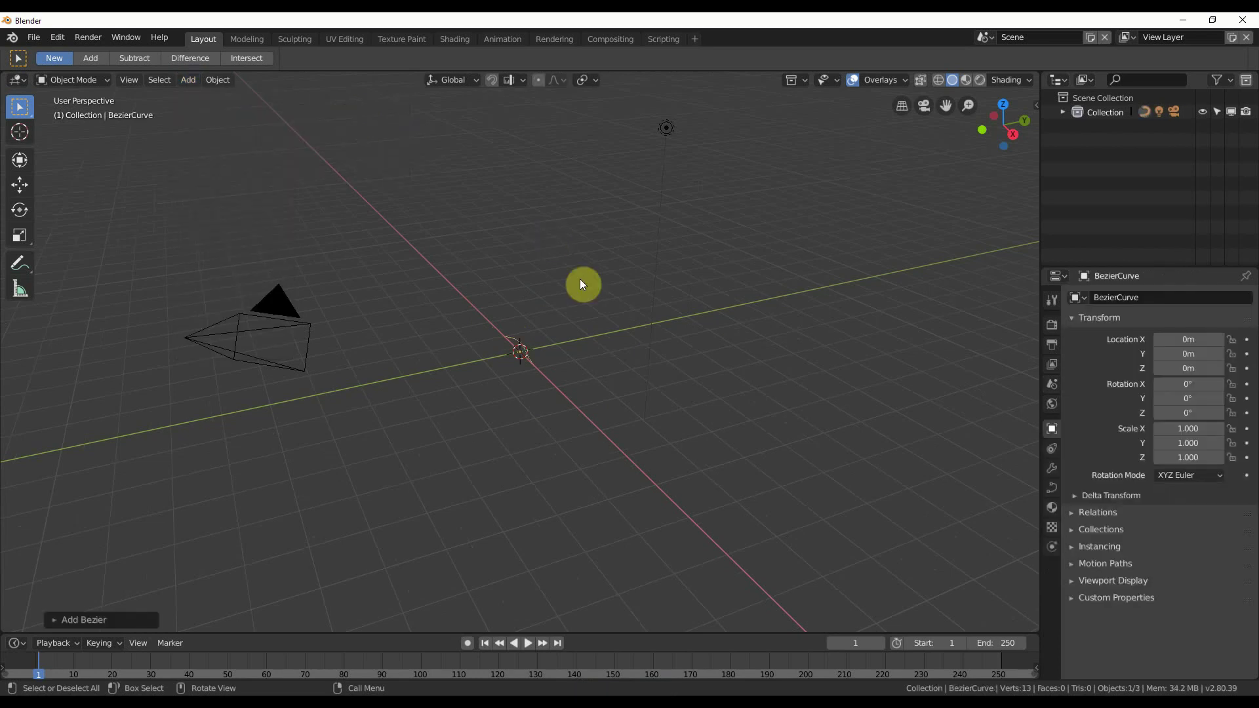
pyautogui.moveTo(522, 284); pyautogui.dragTo(620, 334, button='middle')
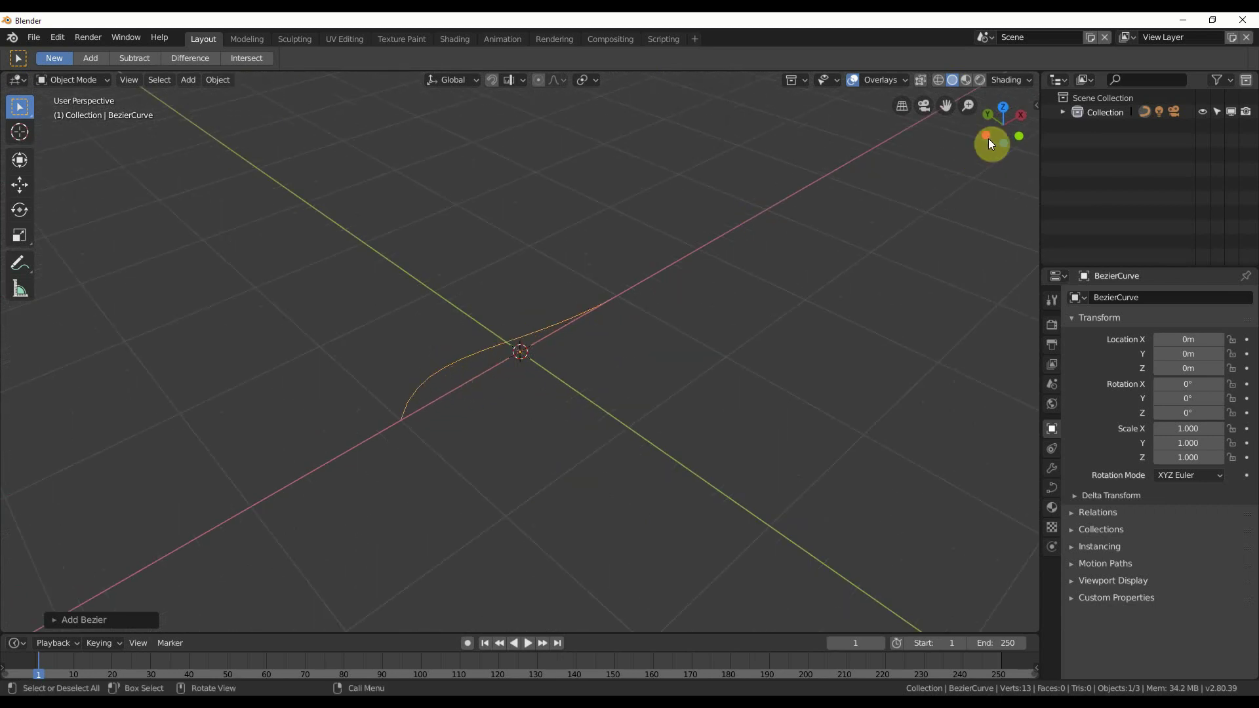
# - Switch to Top Orthographic view looking straight down on the Bezier curve
pyautogui.click(1002, 107)
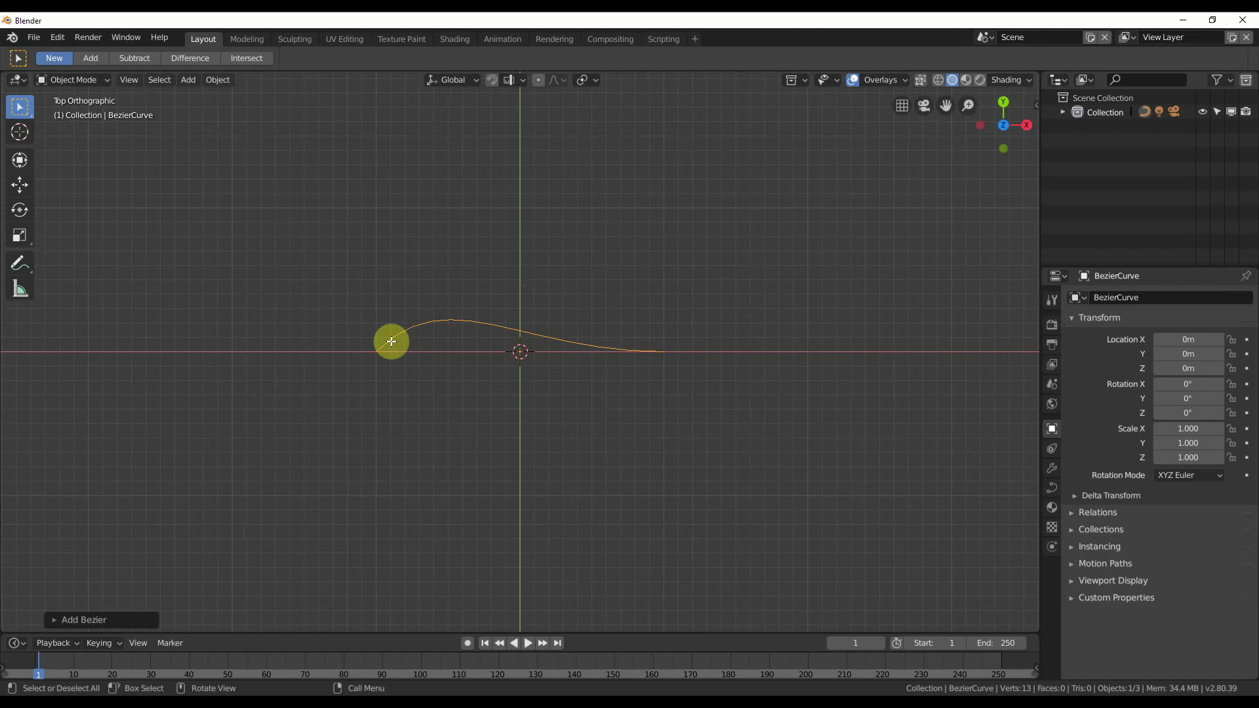
# - In Edit Mode, flatten the left point's upper handle and move the left control point up and left
pyautogui.press('Tab')
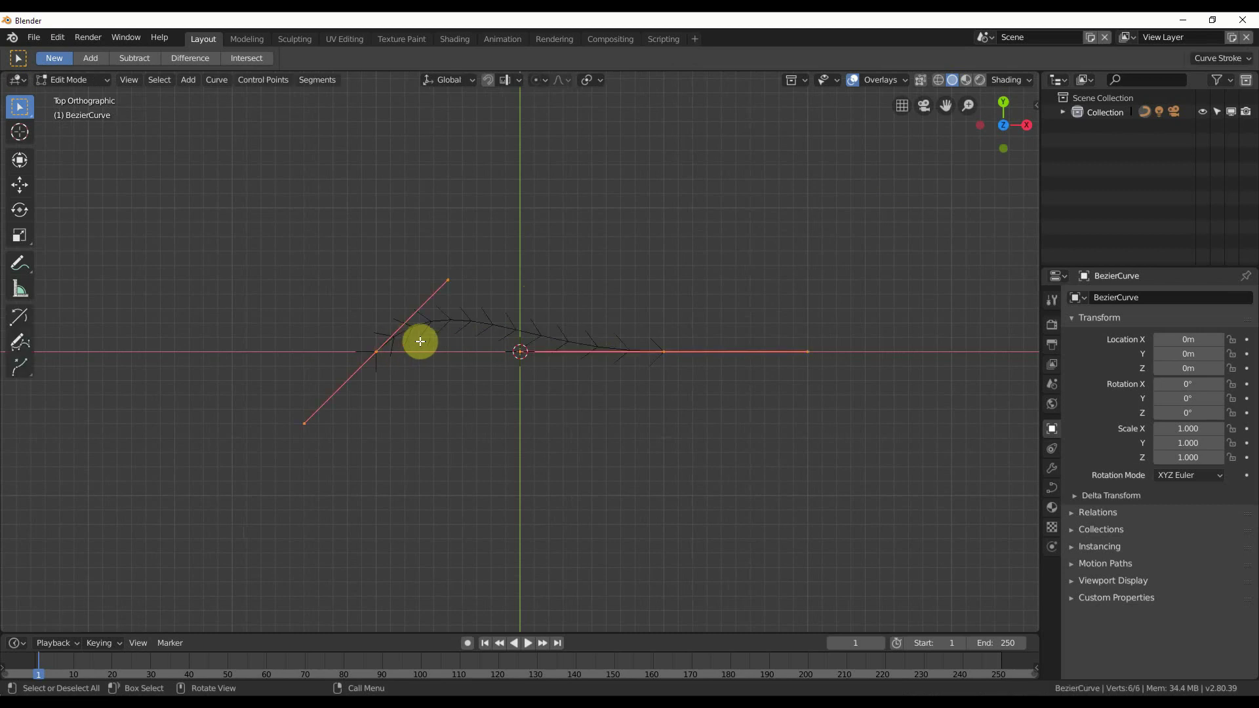
pyautogui.scroll(3, 377, 351)
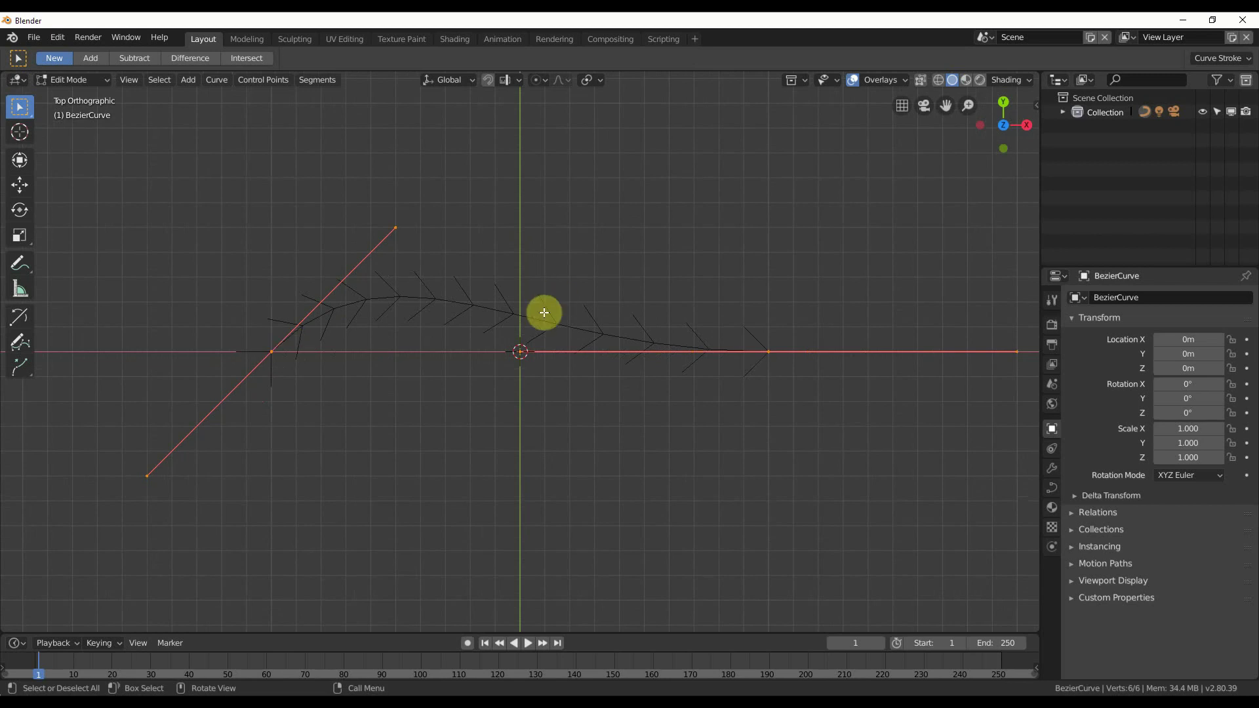
pyautogui.click(767, 351)
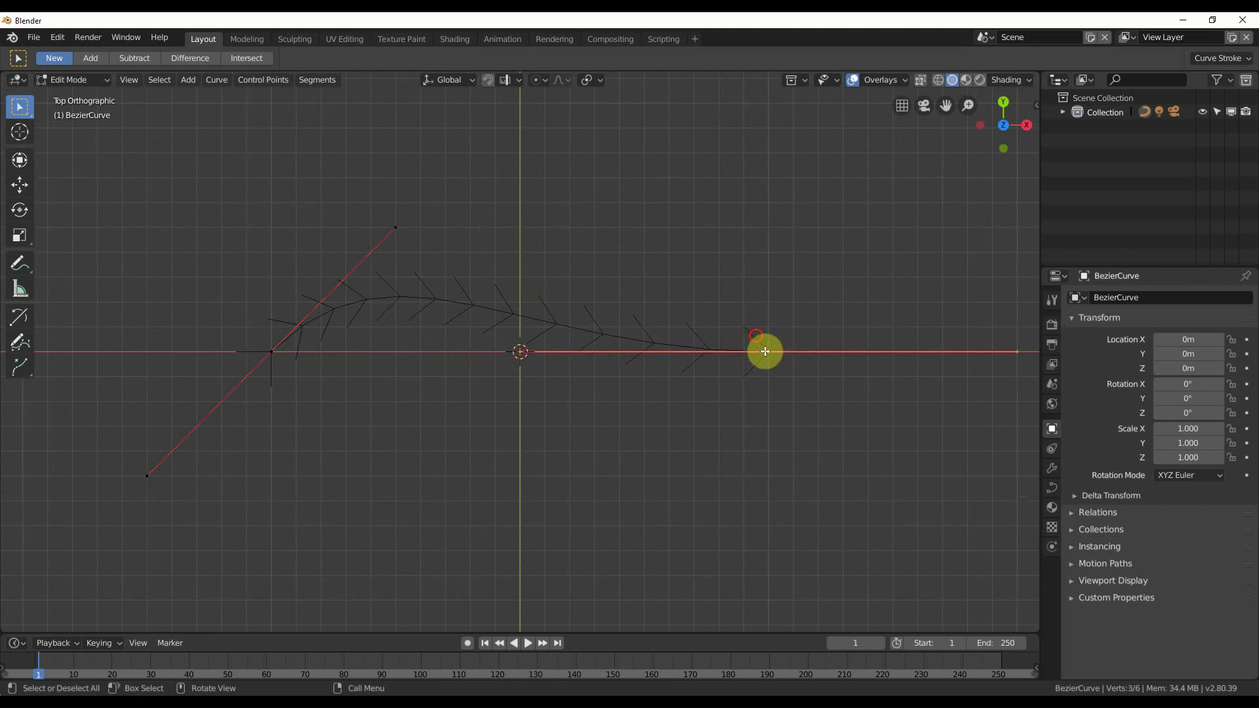
pyautogui.scroll(-2, 435, 276)
pyautogui.click(436, 269)
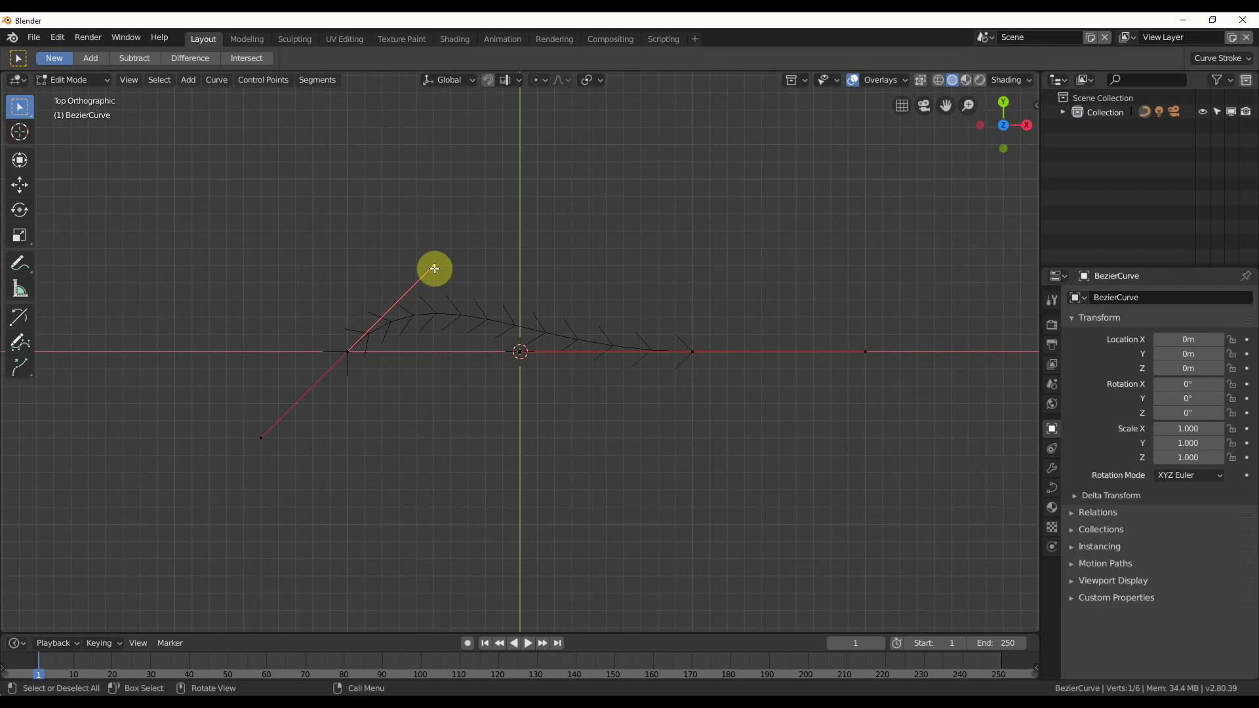
pyautogui.press('g')
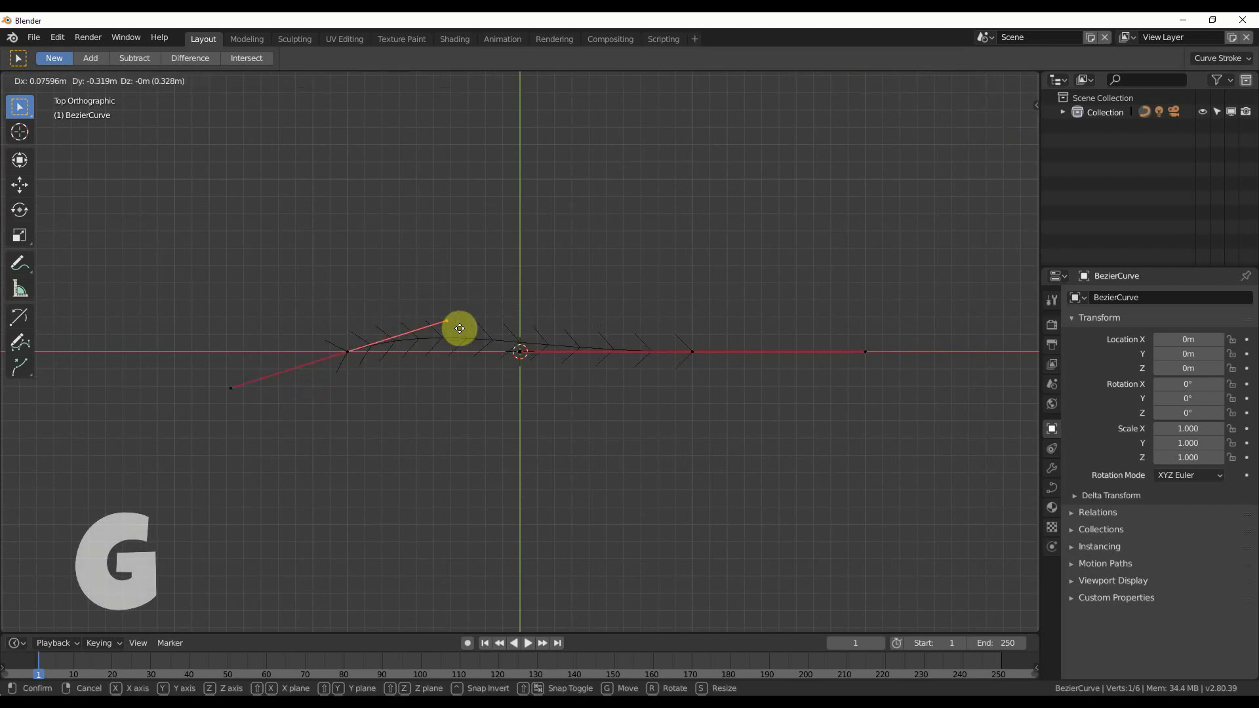
pyautogui.click(375, 336)
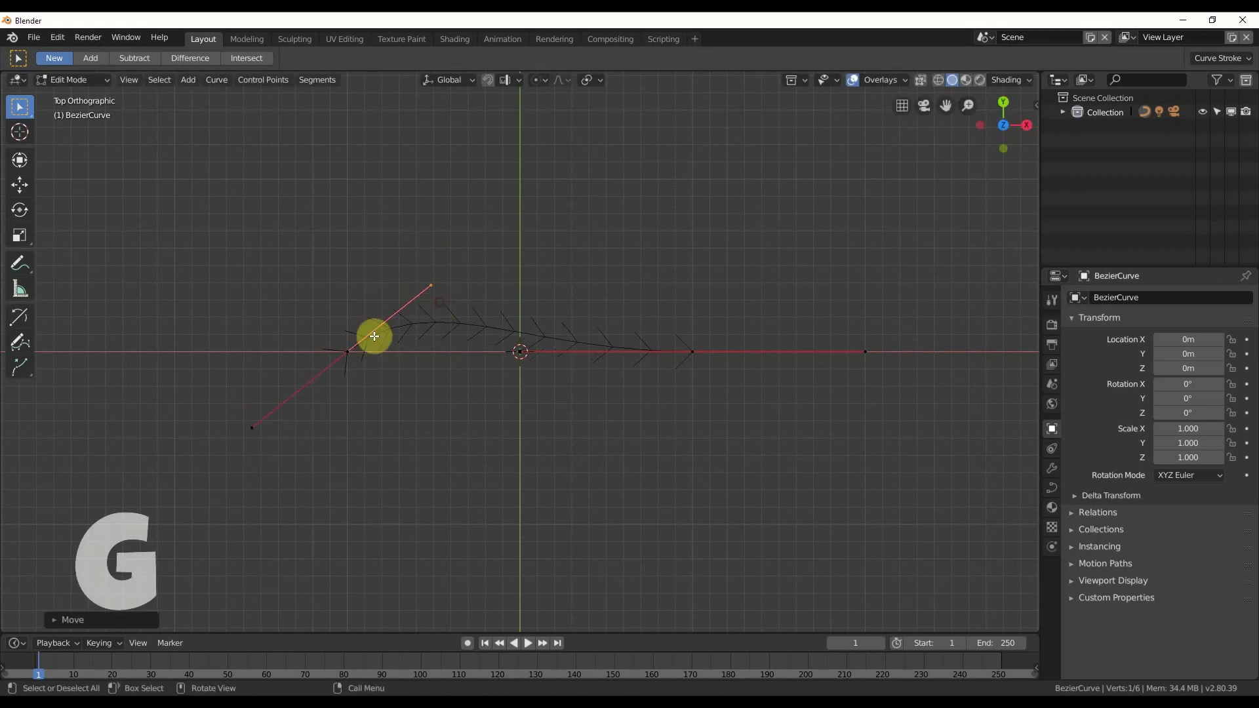
pyautogui.click(347, 352)
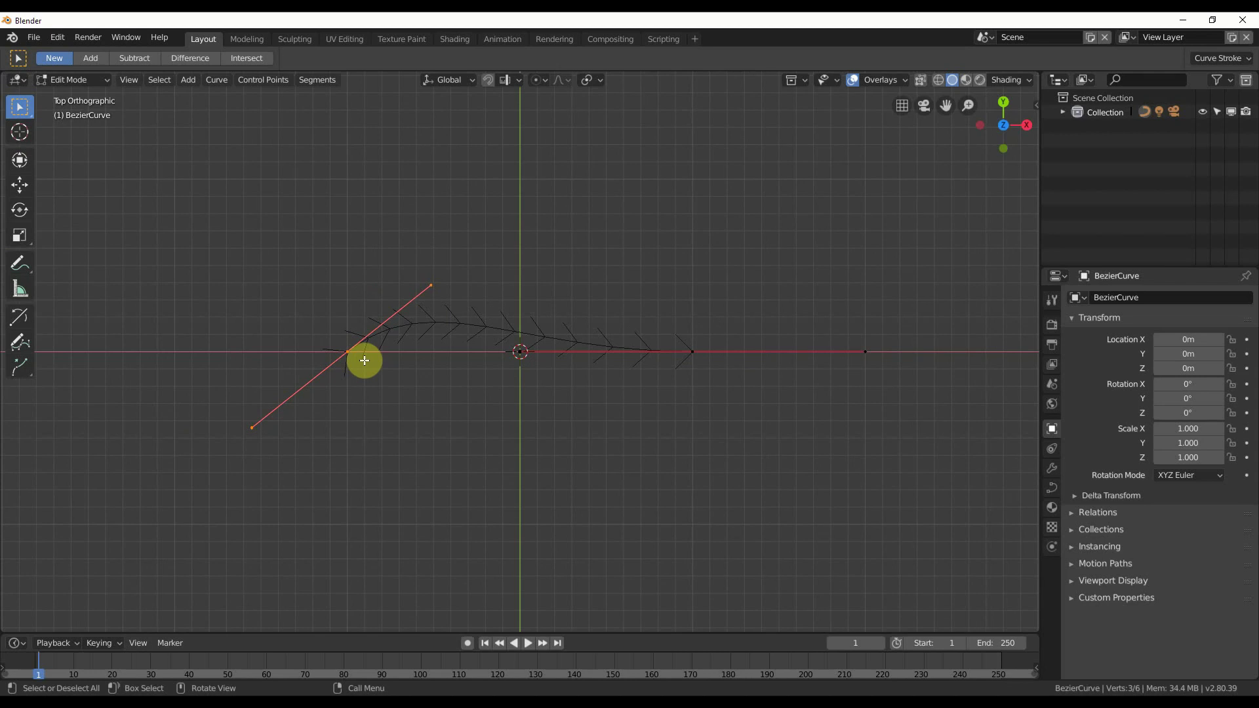
pyautogui.moveTo(365, 361); pyautogui.dragTo(328, 315)
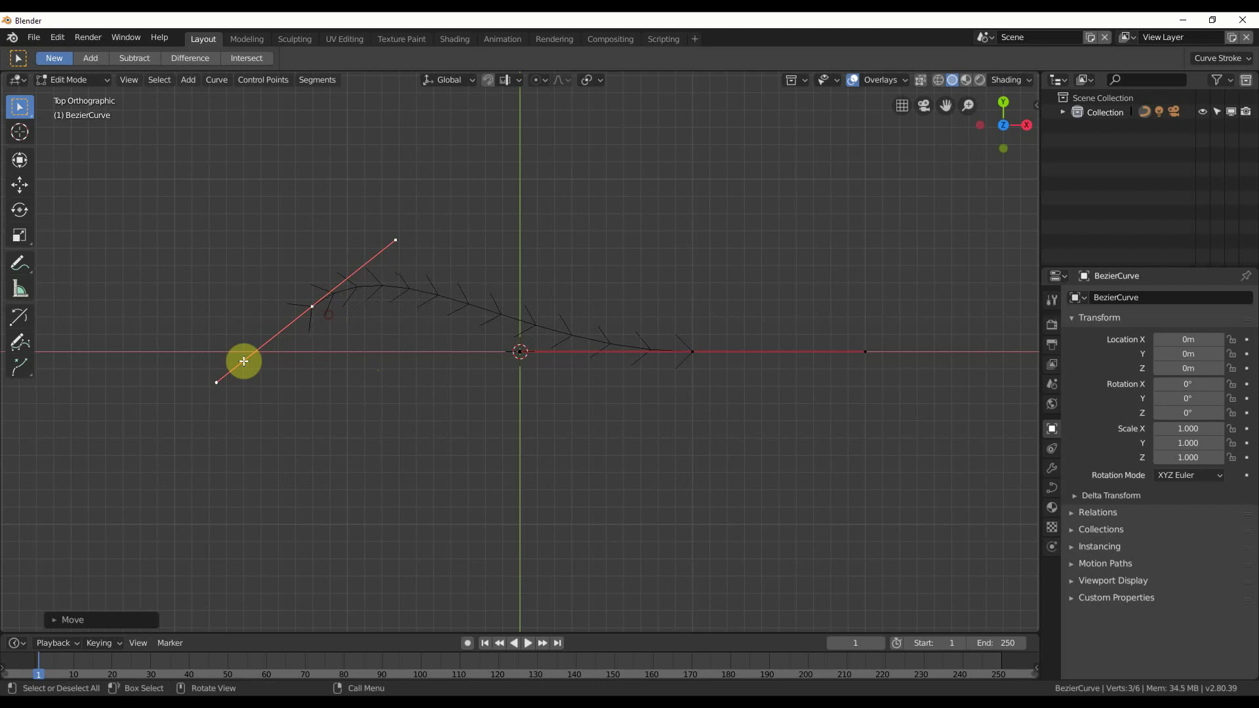
# - Lift the left handle end and raise the right control point above the X axis
pyautogui.click(211, 384)
pyautogui.moveTo(211, 385); pyautogui.dragTo(211, 328)
pyautogui.click(693, 352)
pyautogui.press('g')
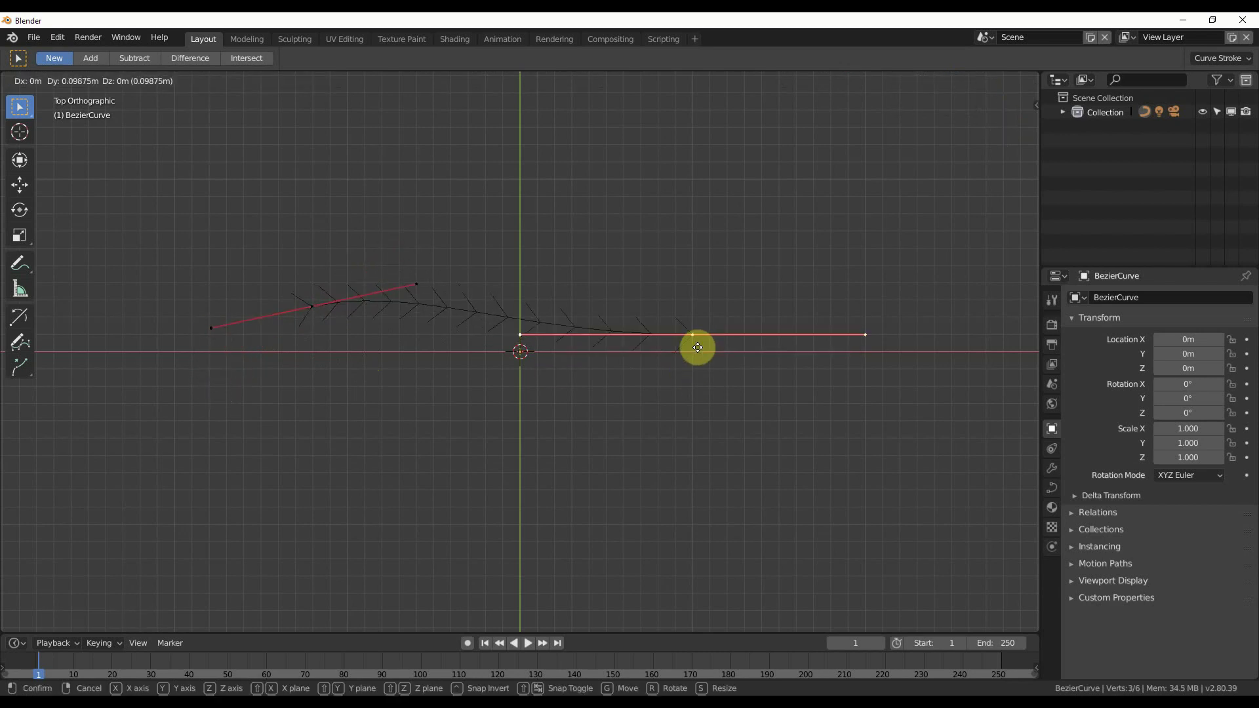
pyautogui.click(746, 334)
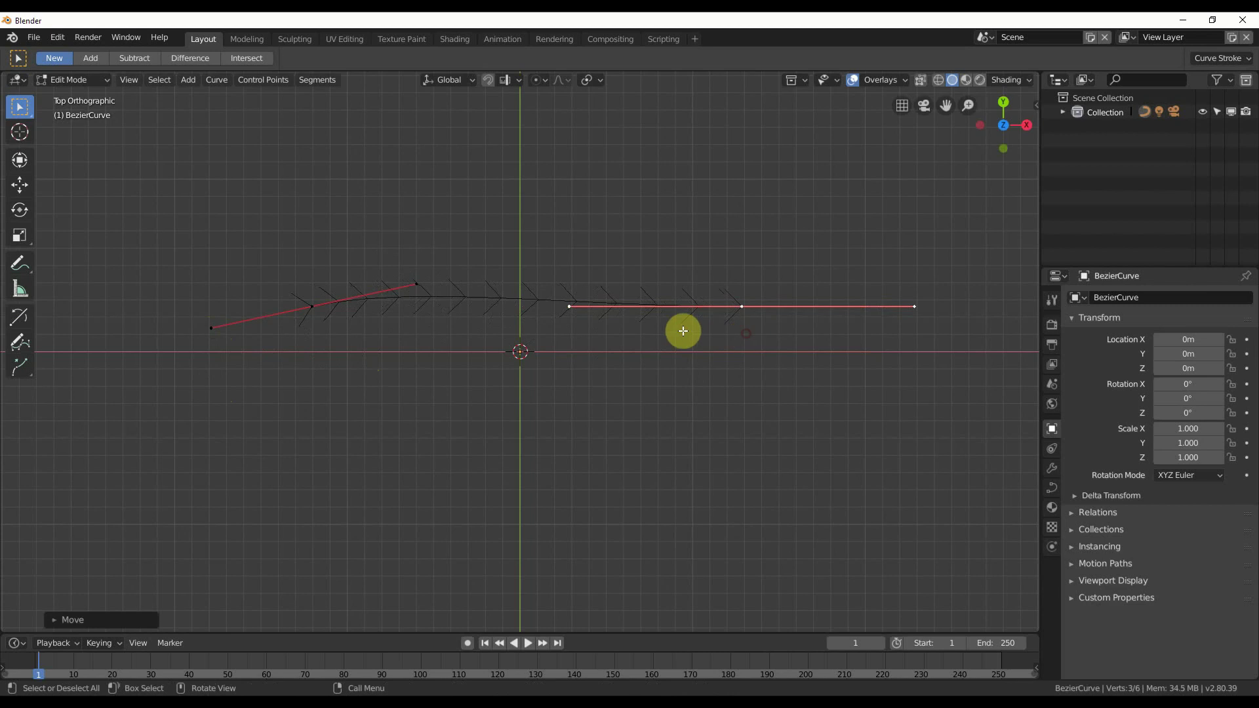
pyautogui.click(320, 317)
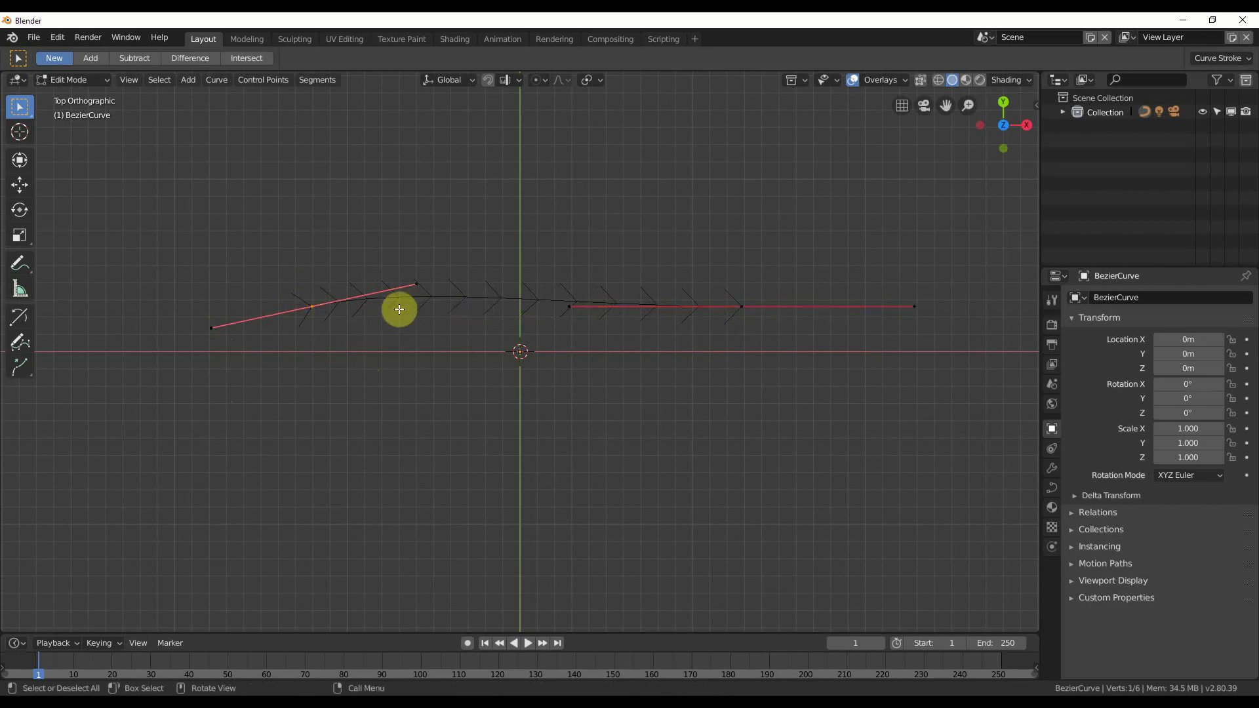
# - Extrude two new control points, one at the left end and one at the far right
pyautogui.press('e')
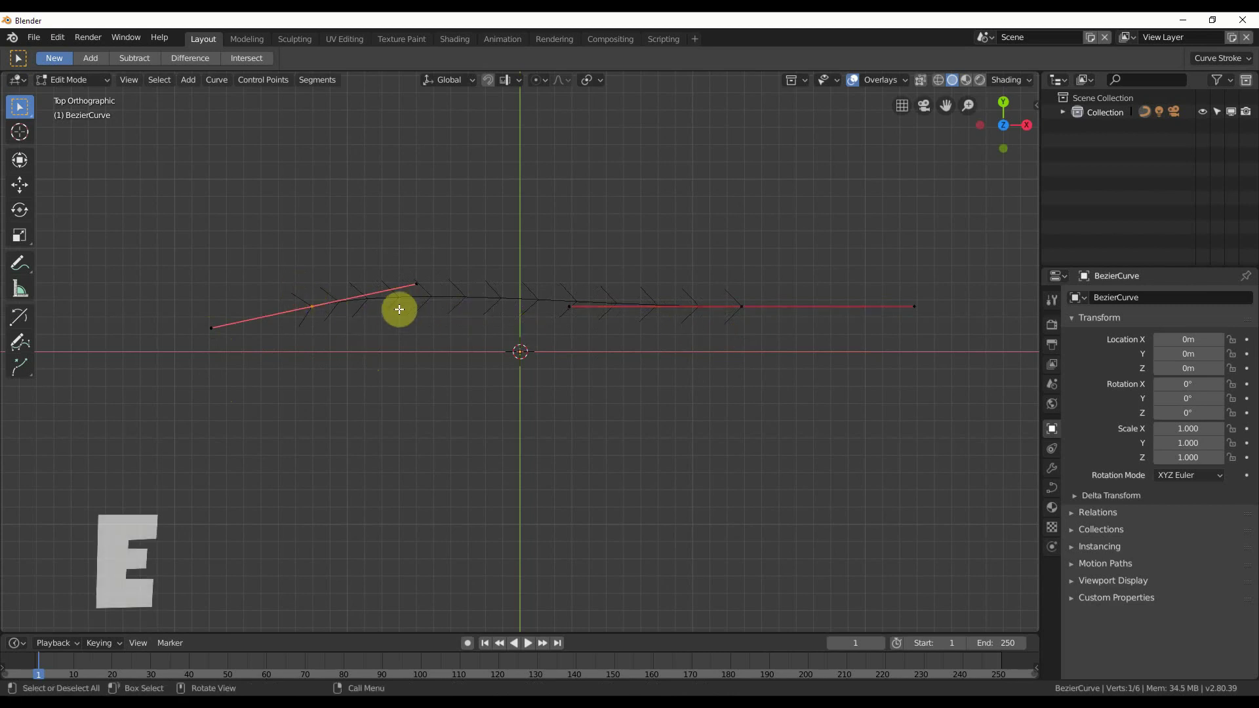
pyautogui.click(191, 333)
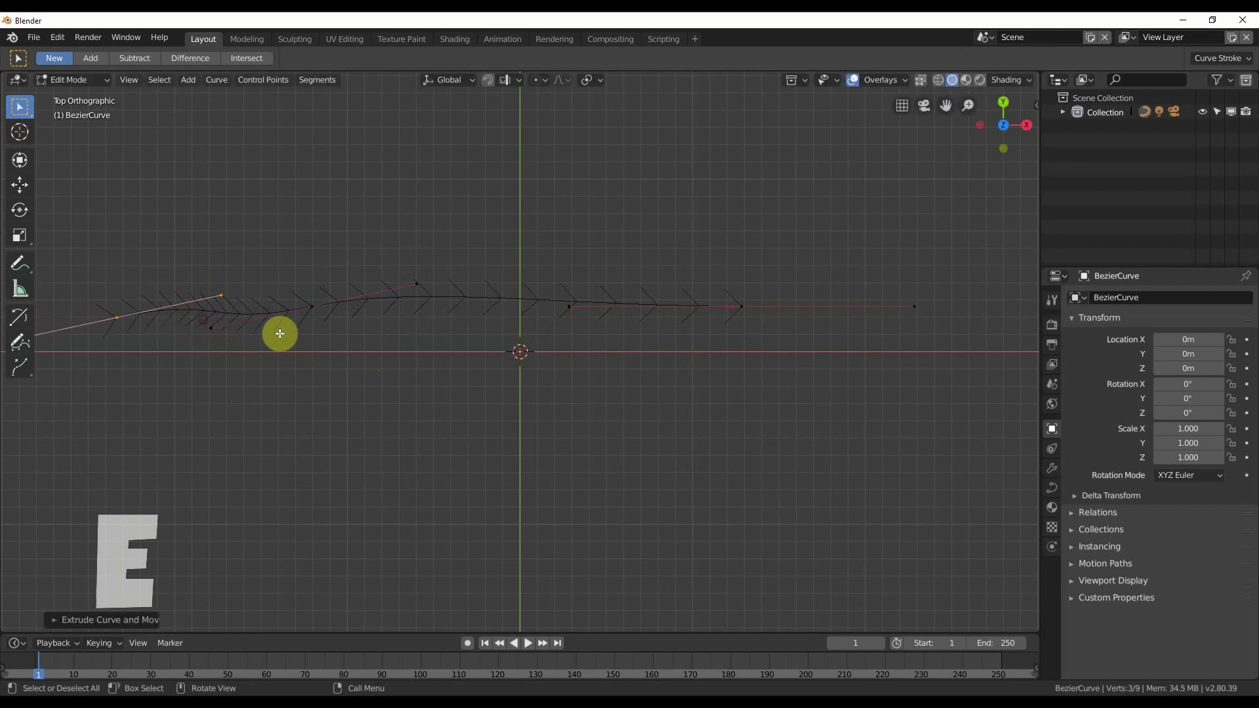
pyautogui.press('e')
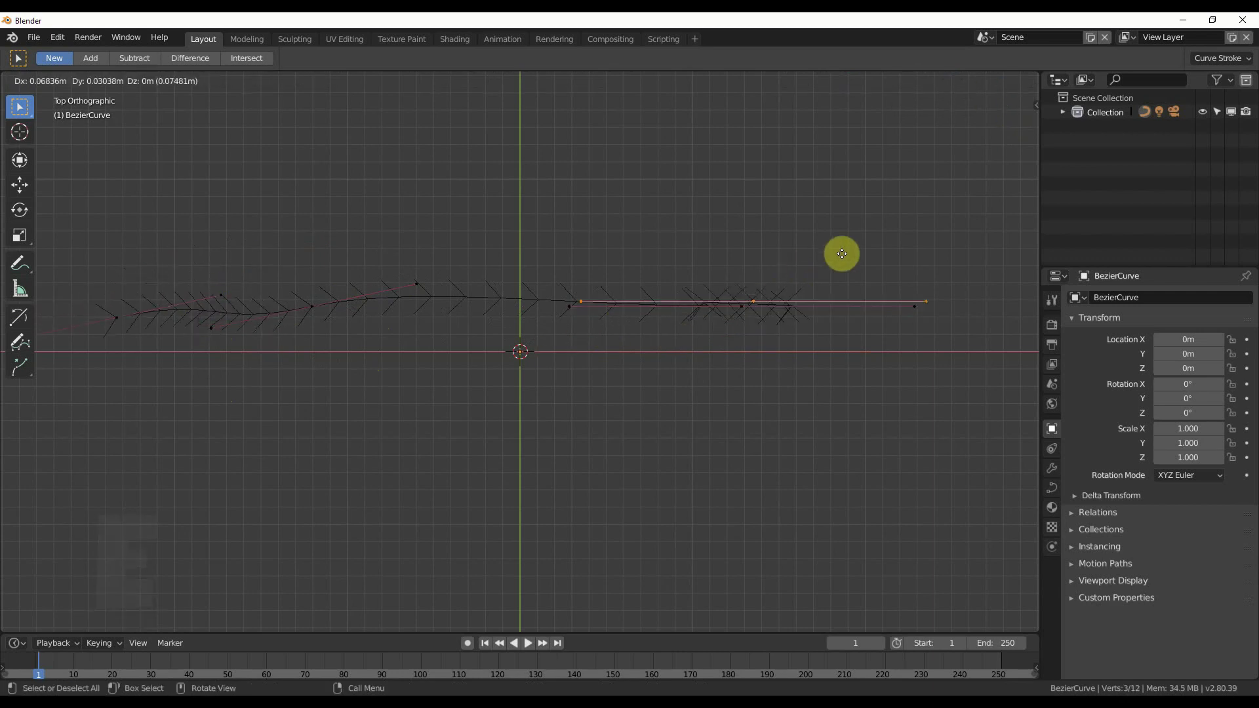
pyautogui.click(1034, 263)
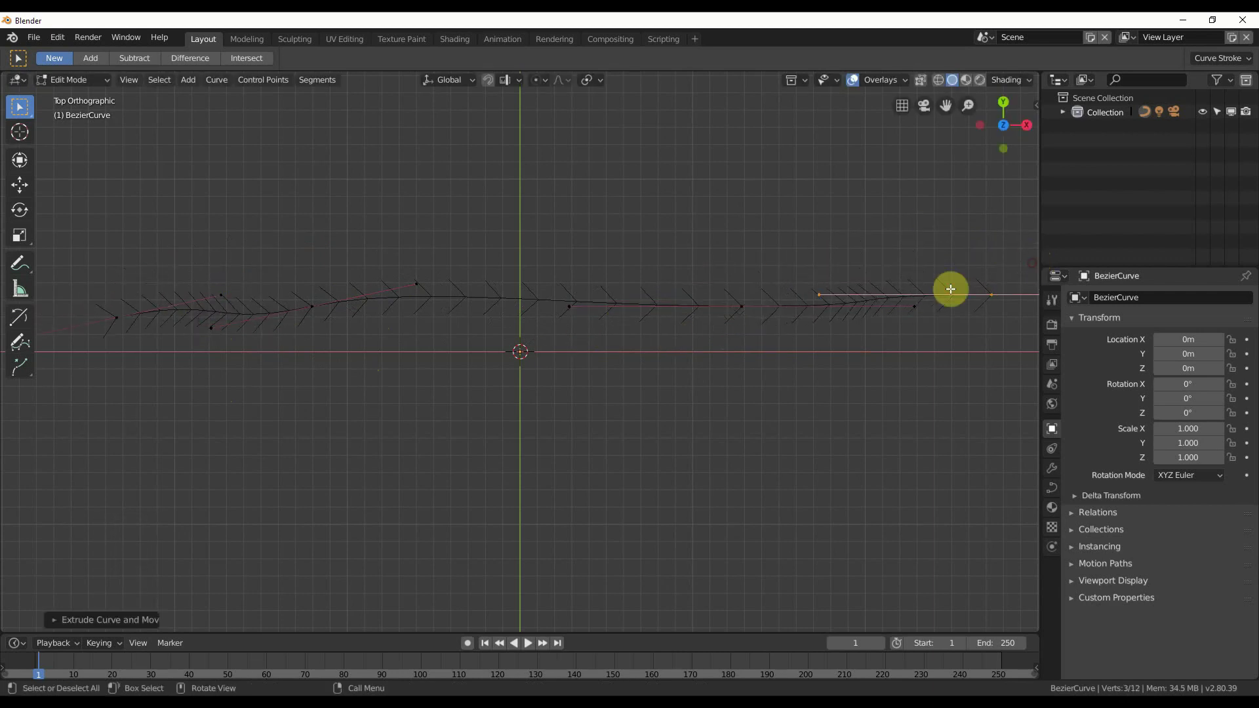
# - Raise the point right of centre and lower the right-end control point
pyautogui.click(745, 310)
pyautogui.press('g')
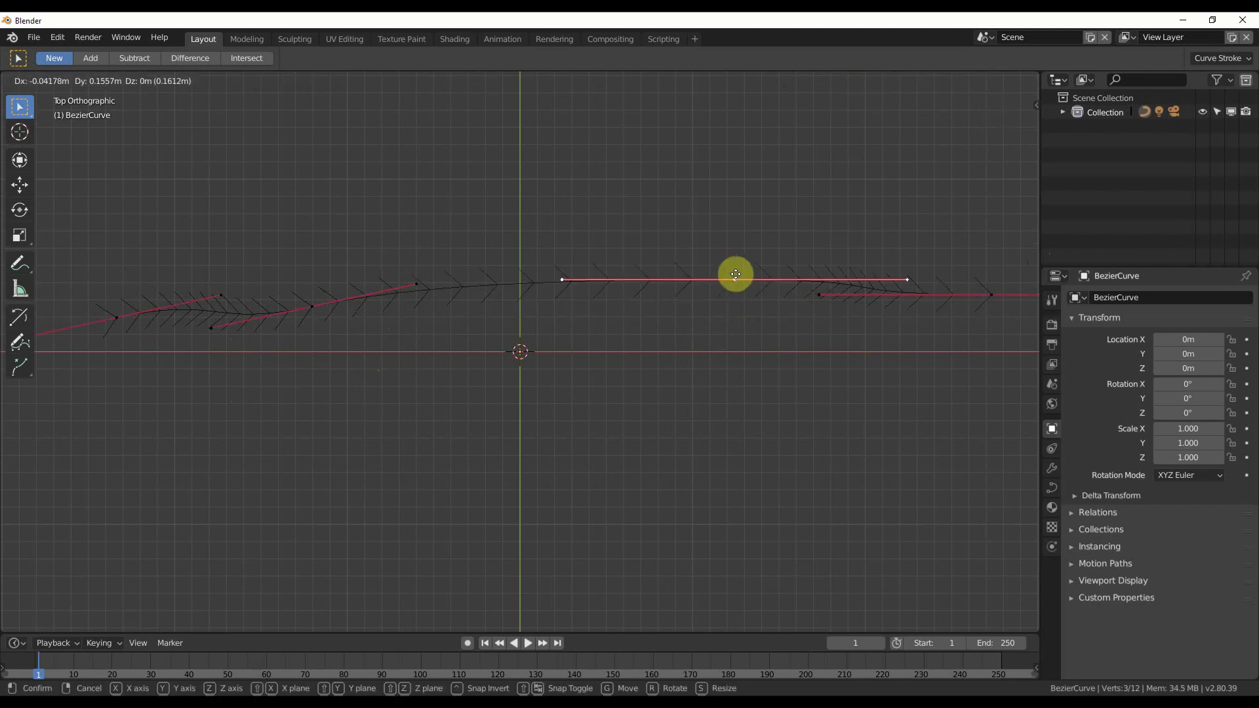
pyautogui.click(731, 256)
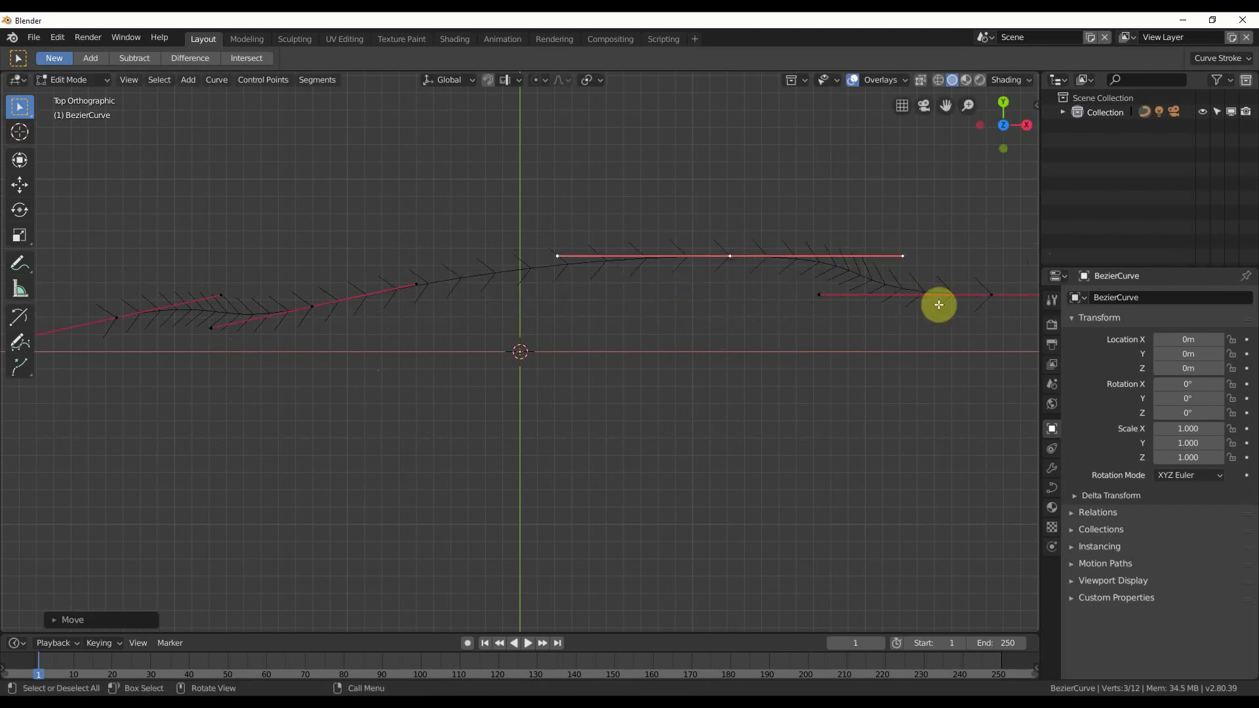
pyautogui.click(996, 296)
pyautogui.press('g')
pyautogui.click(1007, 329)
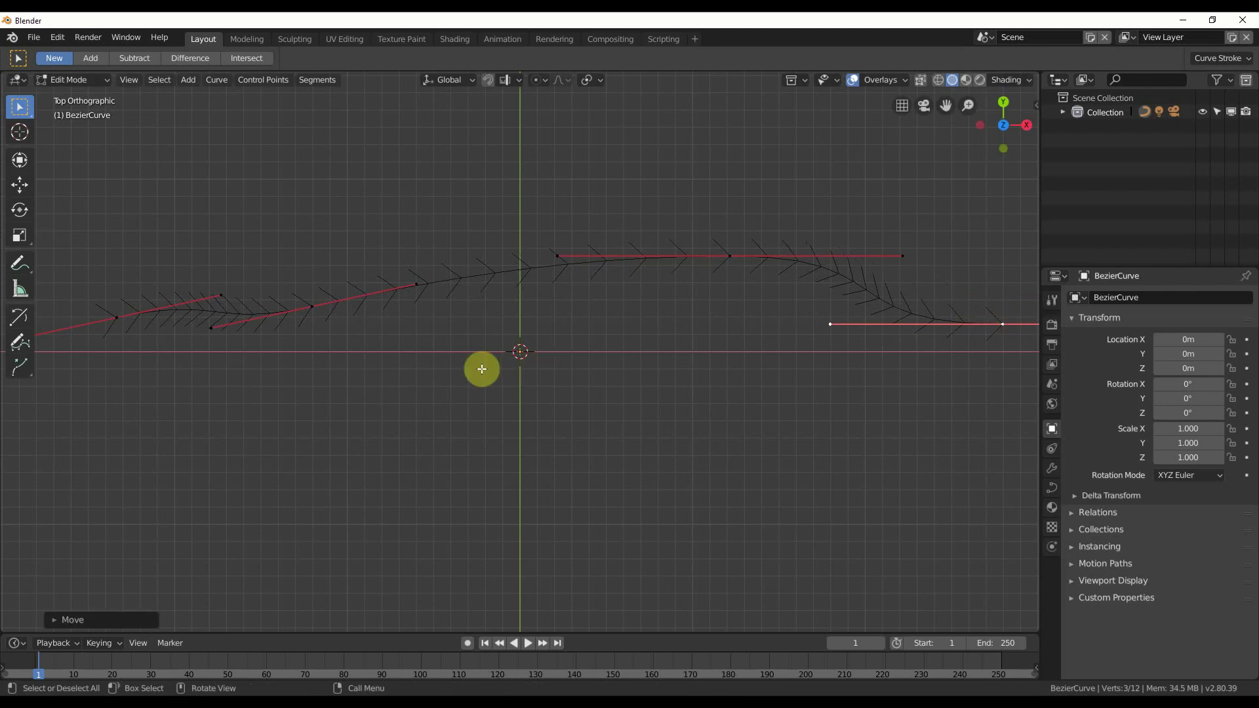
pyautogui.scroll(-1, 469, 368)
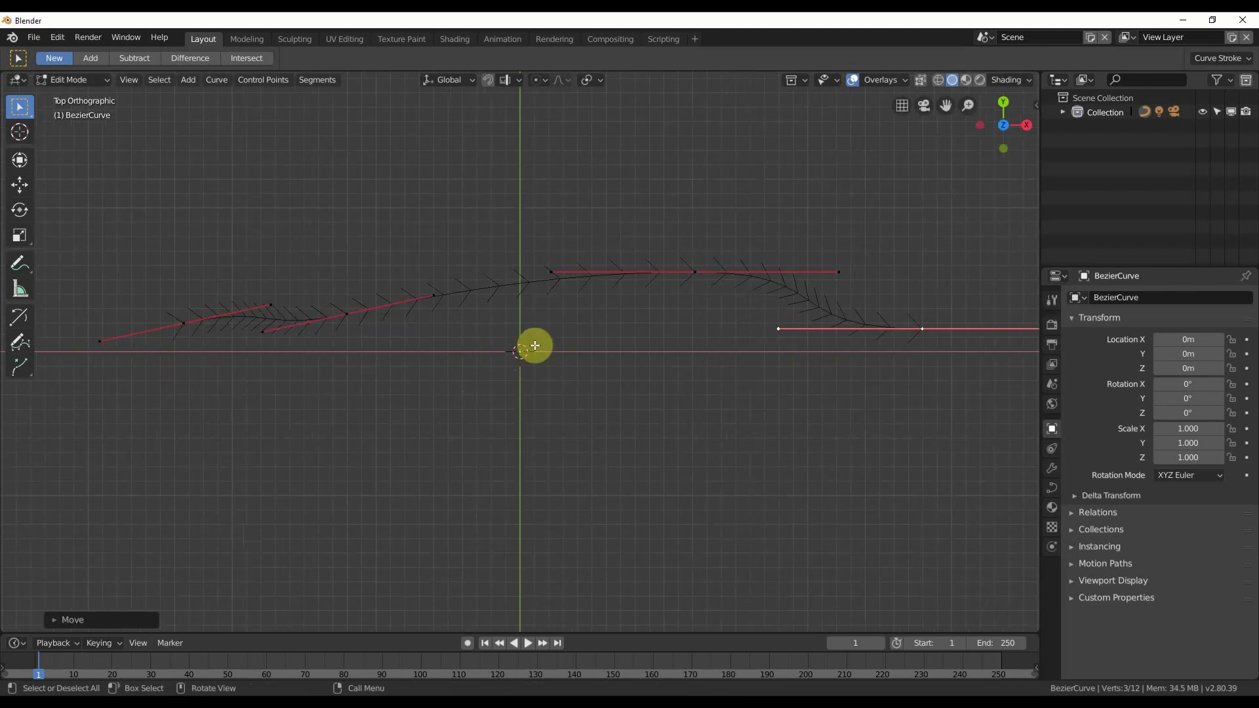
# - Reposition the left-side points onto the X axis and tilt the left handle upward
pyautogui.click(344, 314)
pyautogui.moveTo(343, 314); pyautogui.dragTo(408, 321)
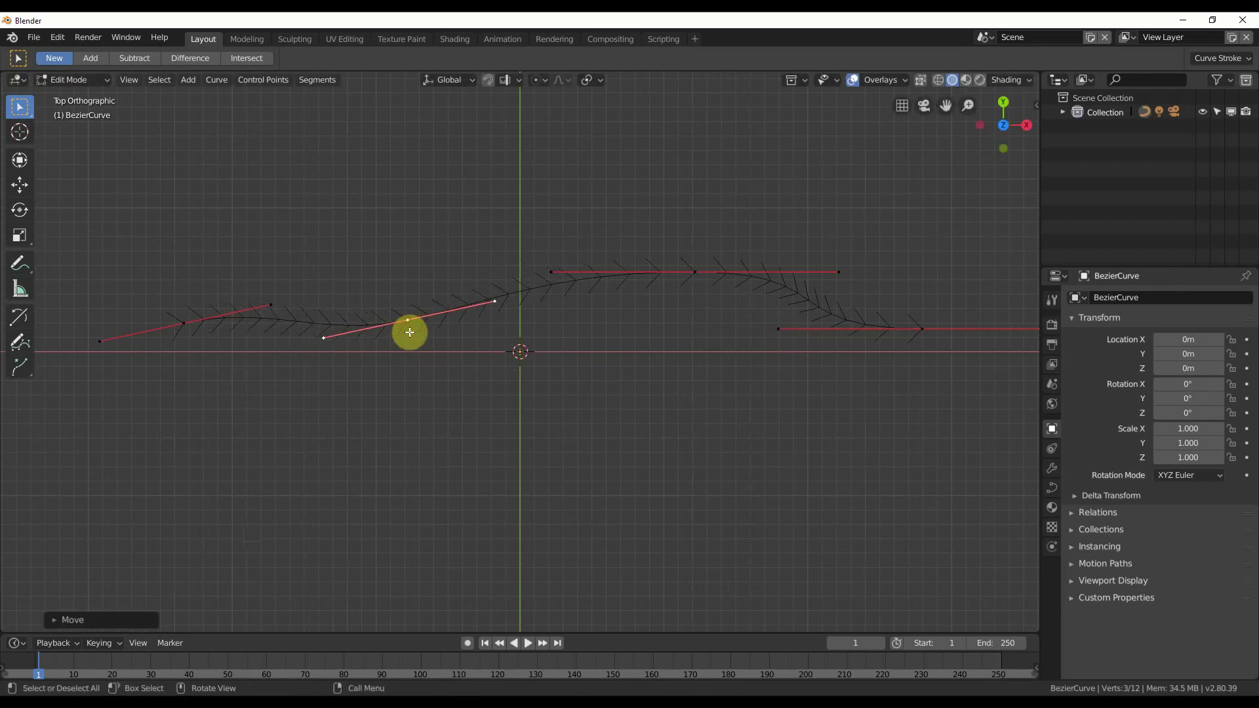
pyautogui.press('g')
pyautogui.click(181, 325)
pyautogui.press('g')
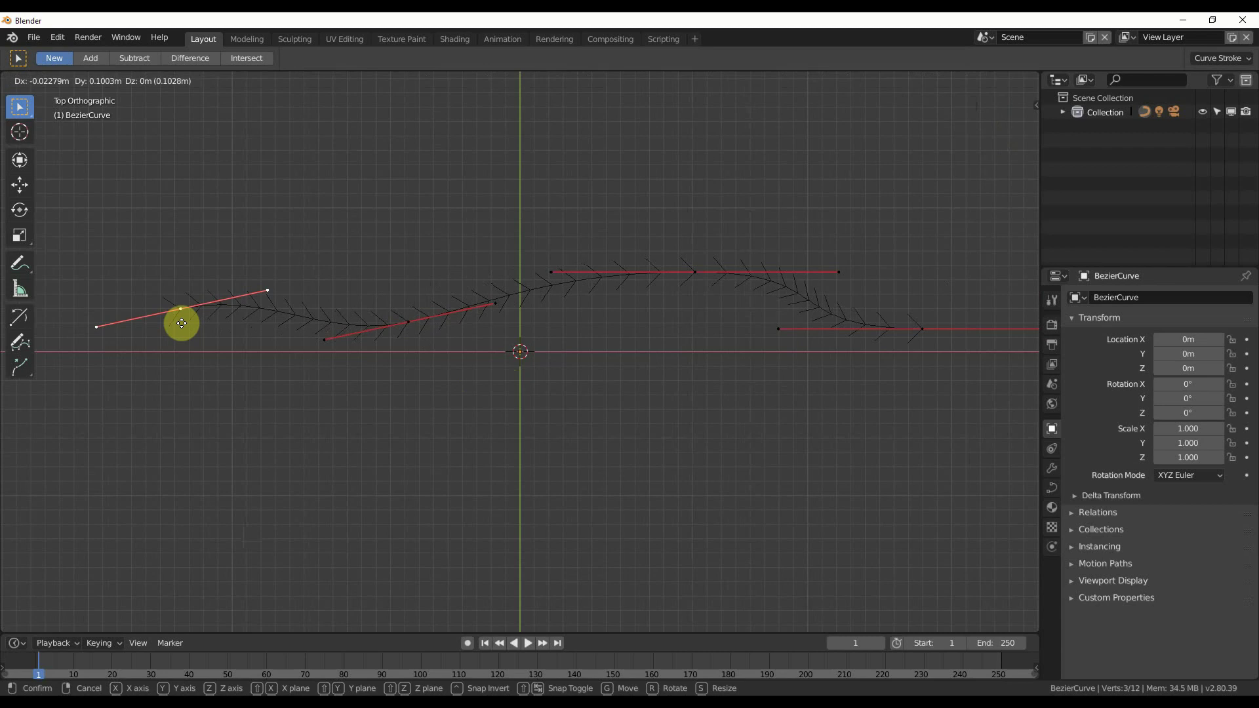
pyautogui.click(166, 315)
pyautogui.click(79, 331)
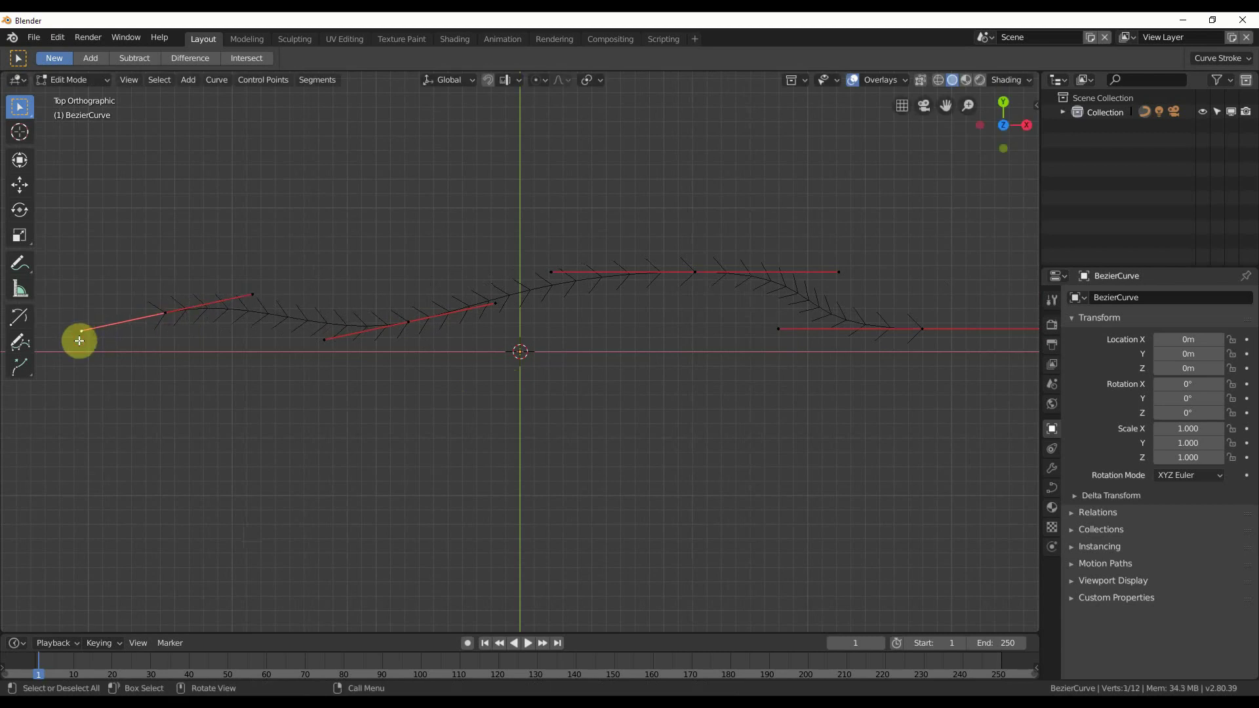
pyautogui.press('g')
pyautogui.click(87, 355)
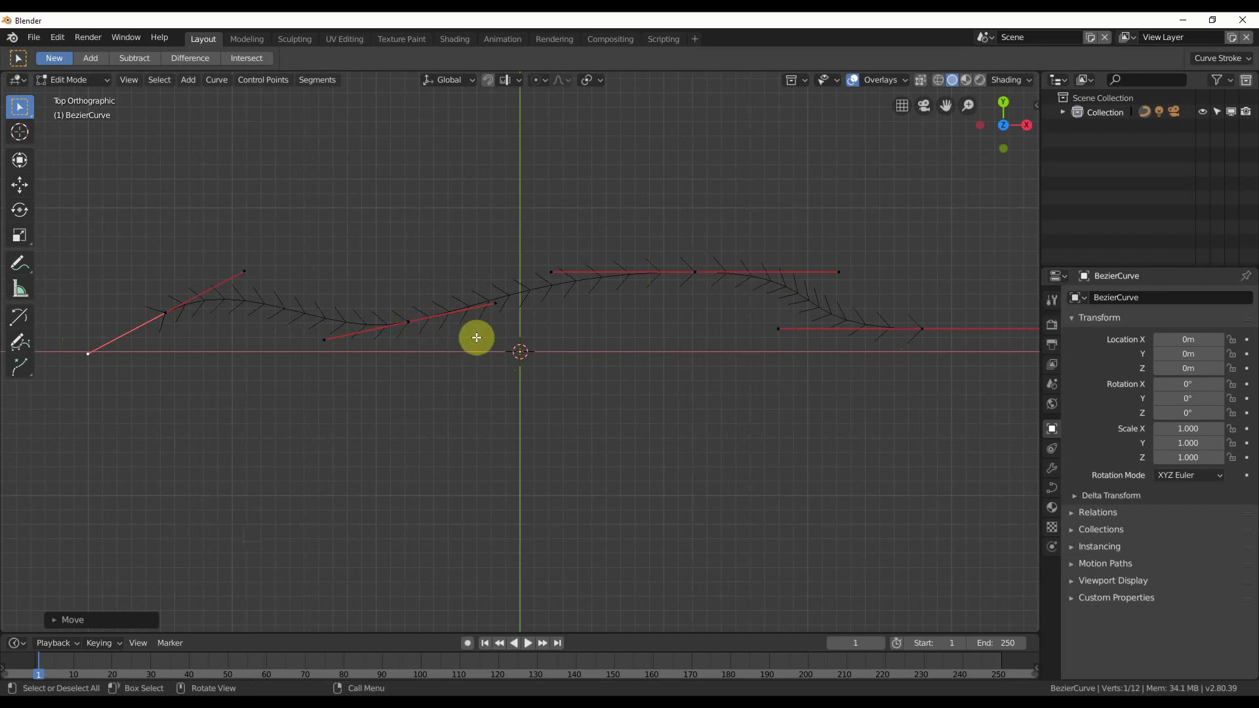
# - Return to Object Mode and bring up the curve's Add Modifier menu in the Modifier properties
pyautogui.press('Tab')
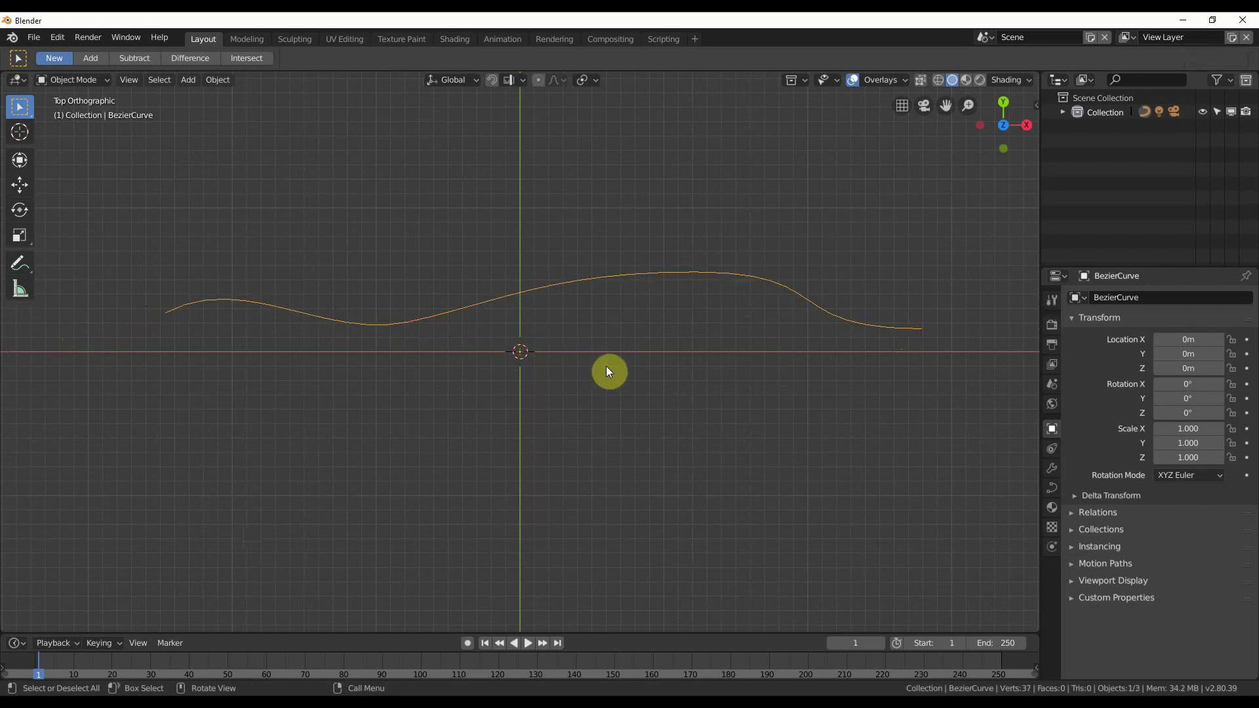
pyautogui.moveTo(606, 366); pyautogui.dragTo(688, 270, button='middle')
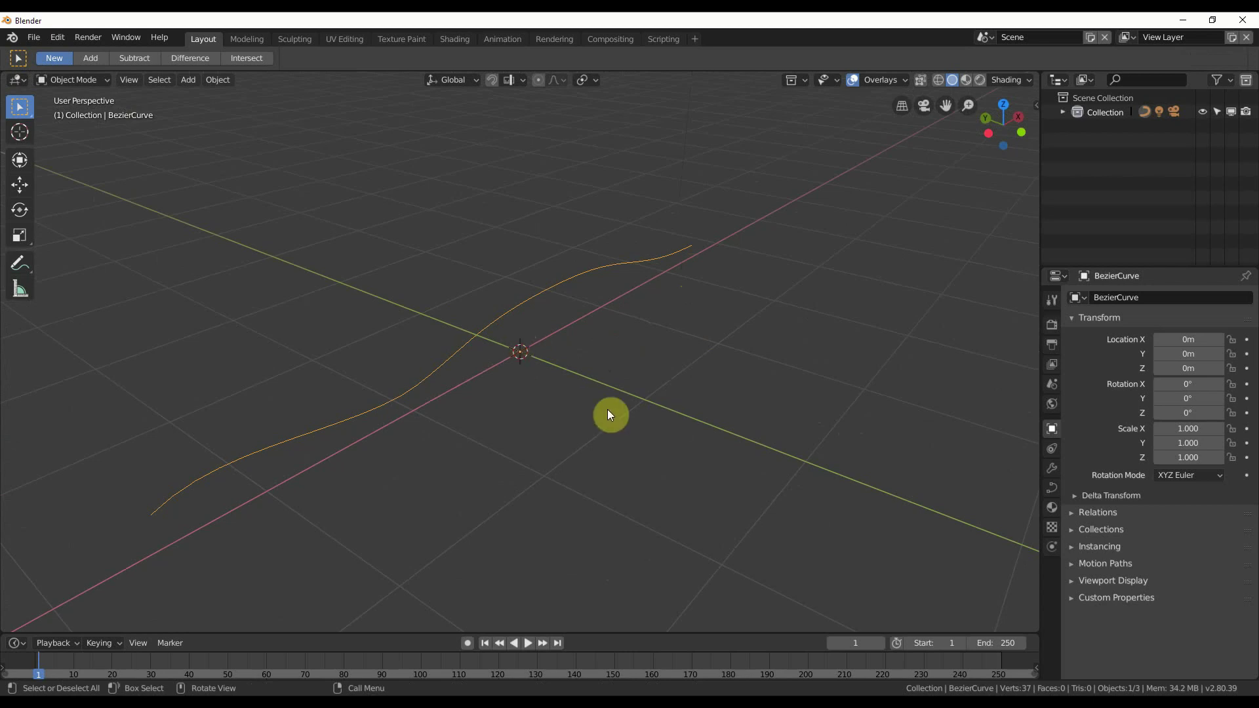
pyautogui.click(1052, 469)
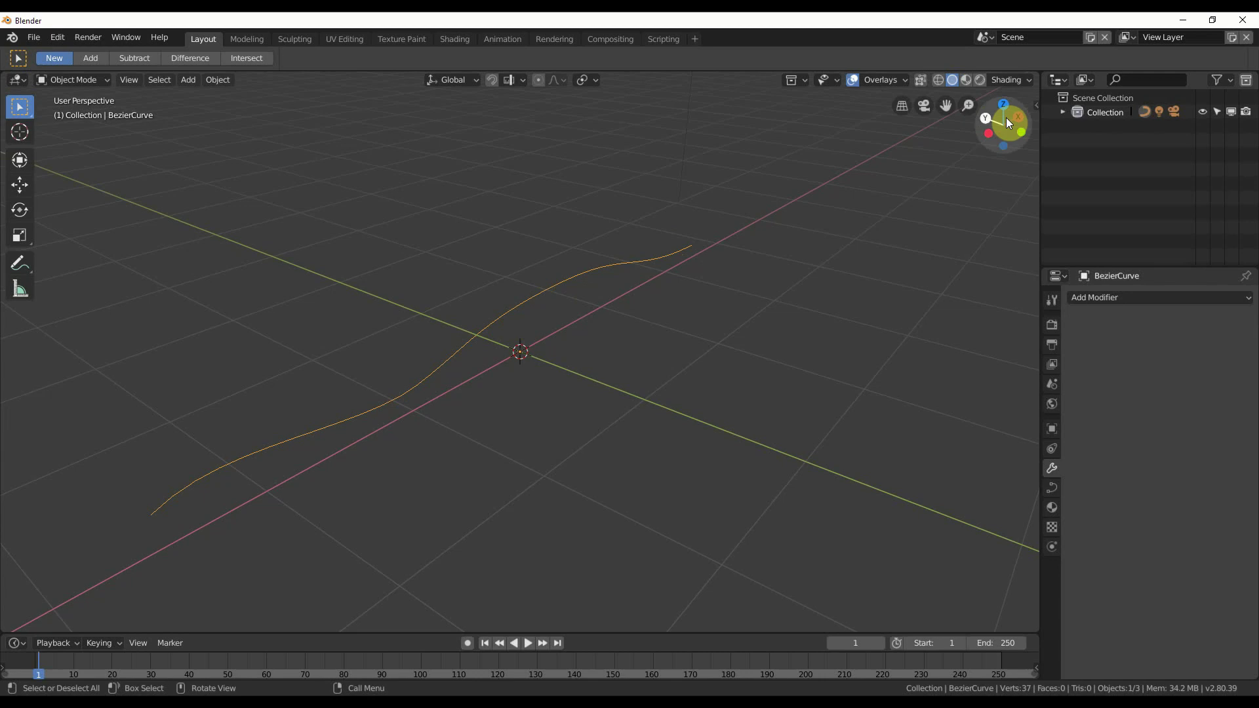
pyautogui.click(1116, 298)
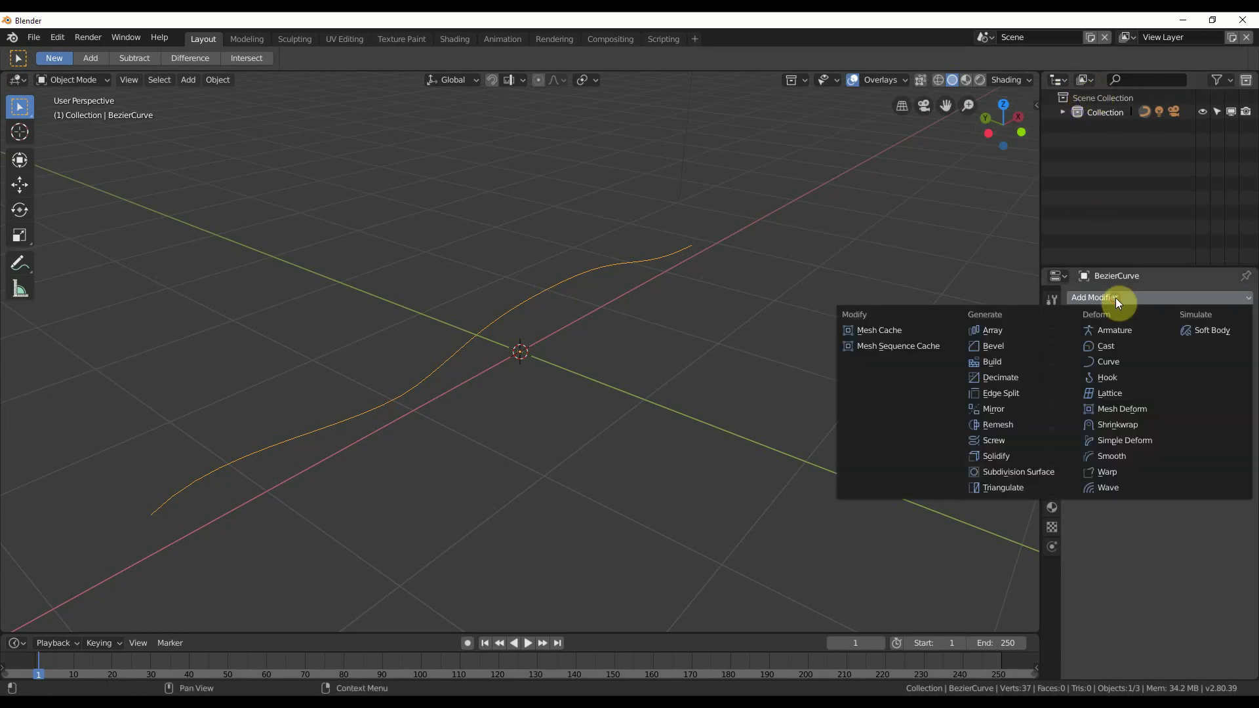
# - Add a Screw modifier with Axis set to X, lathing the profile into a bottle shape
pyautogui.click(993, 444)
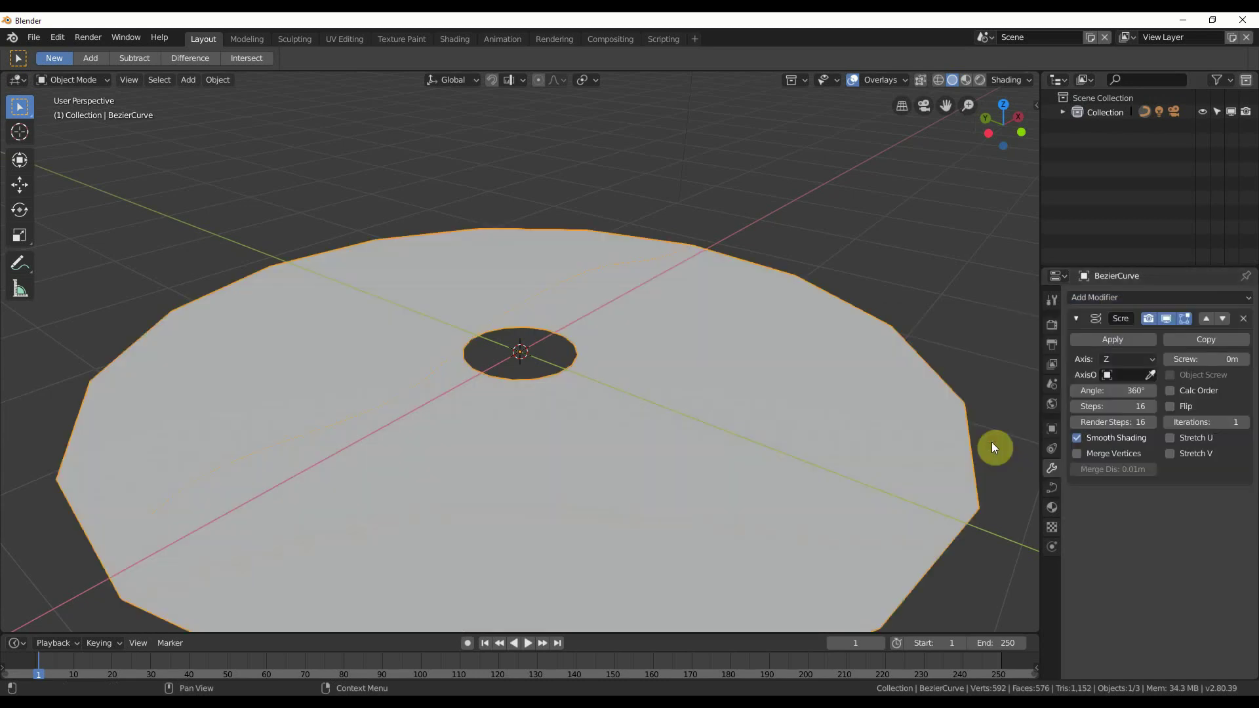
pyautogui.scroll(-2, 992, 443)
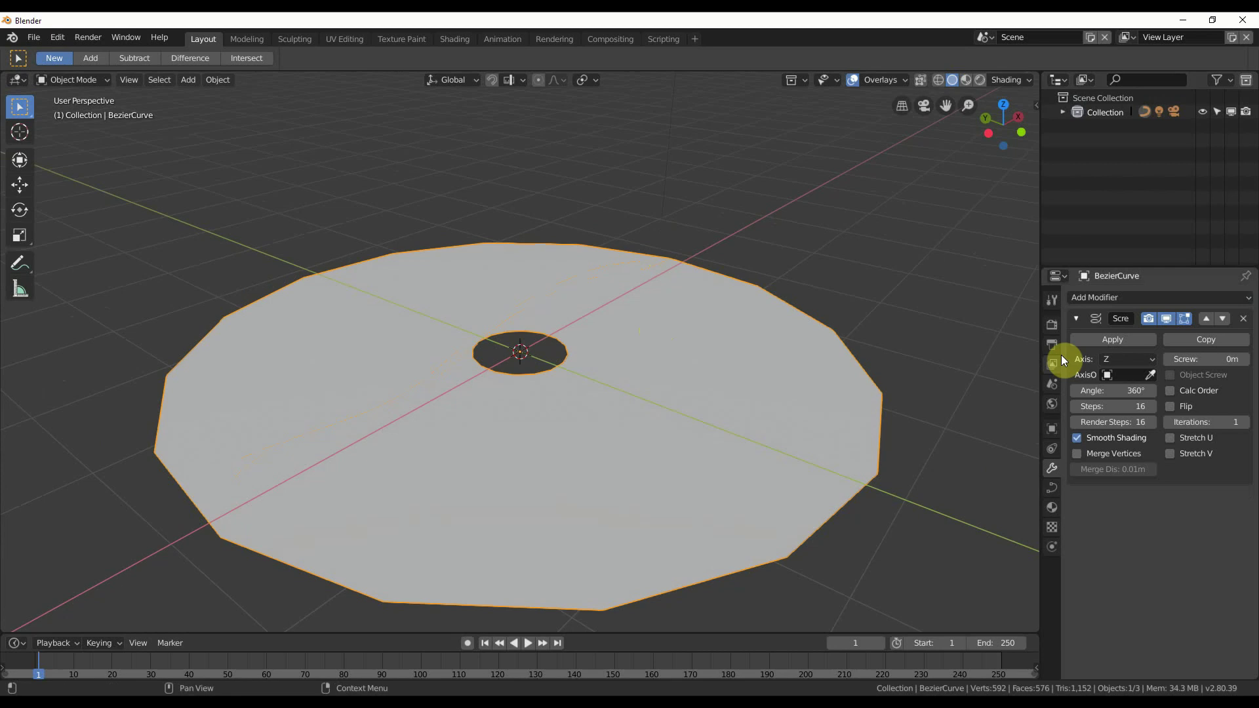
pyautogui.click(1107, 361)
pyautogui.click(1113, 345)
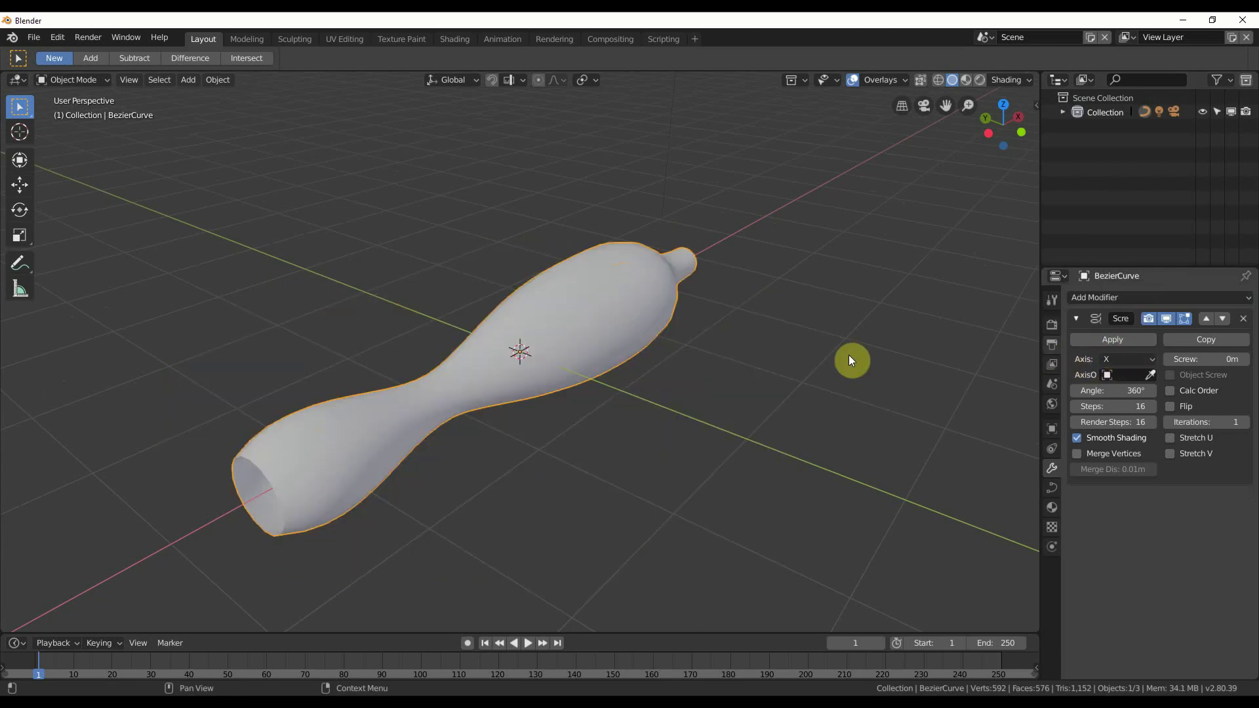
pyautogui.moveTo(849, 360); pyautogui.dragTo(477, 366, button='middle')
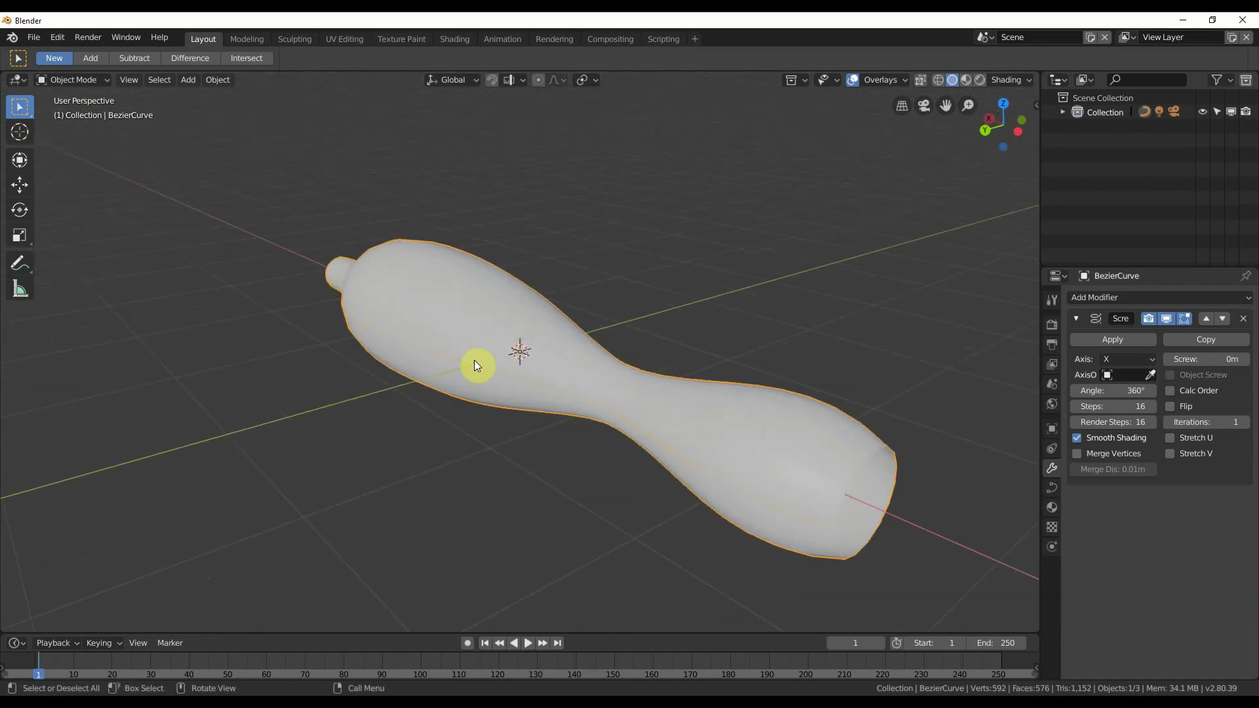
# - In Edit Mode from Top view, raise the profile's top control point to widen the belly
pyautogui.press('Tab')
pyautogui.moveTo(577, 393); pyautogui.dragTo(448, 408, button='middle')
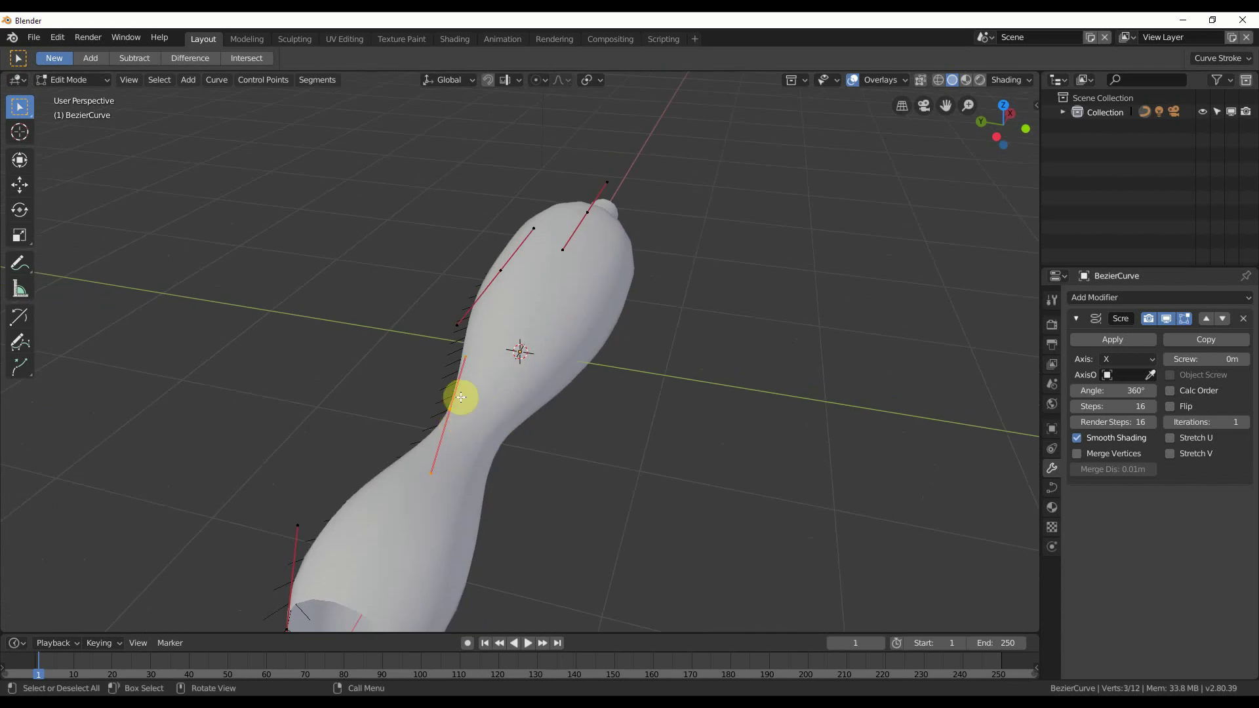
pyautogui.click(1004, 106)
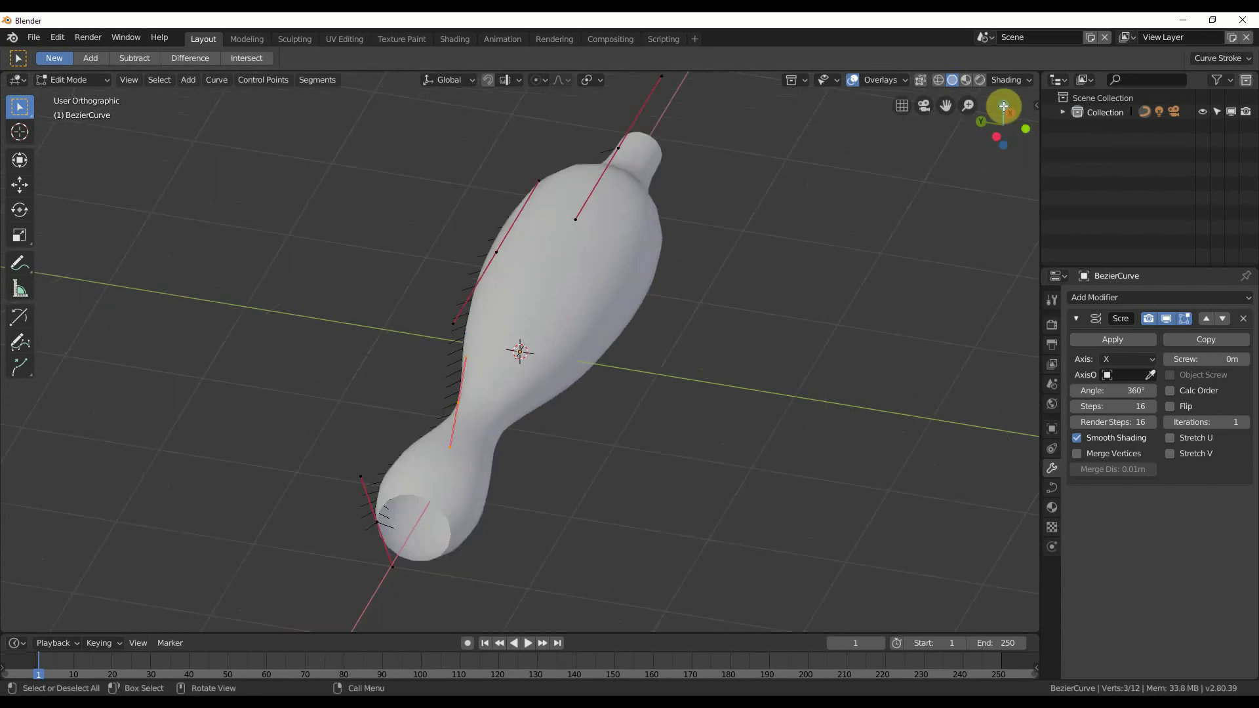
pyautogui.click(699, 270)
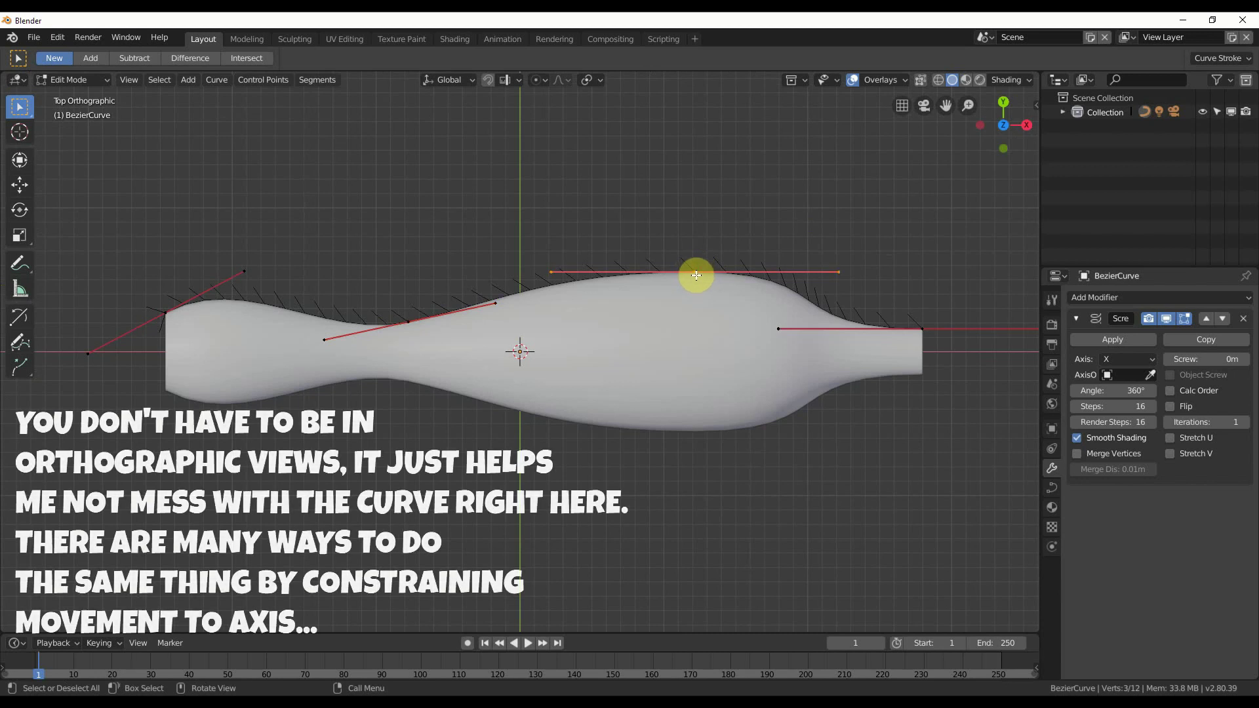
pyautogui.press('g')
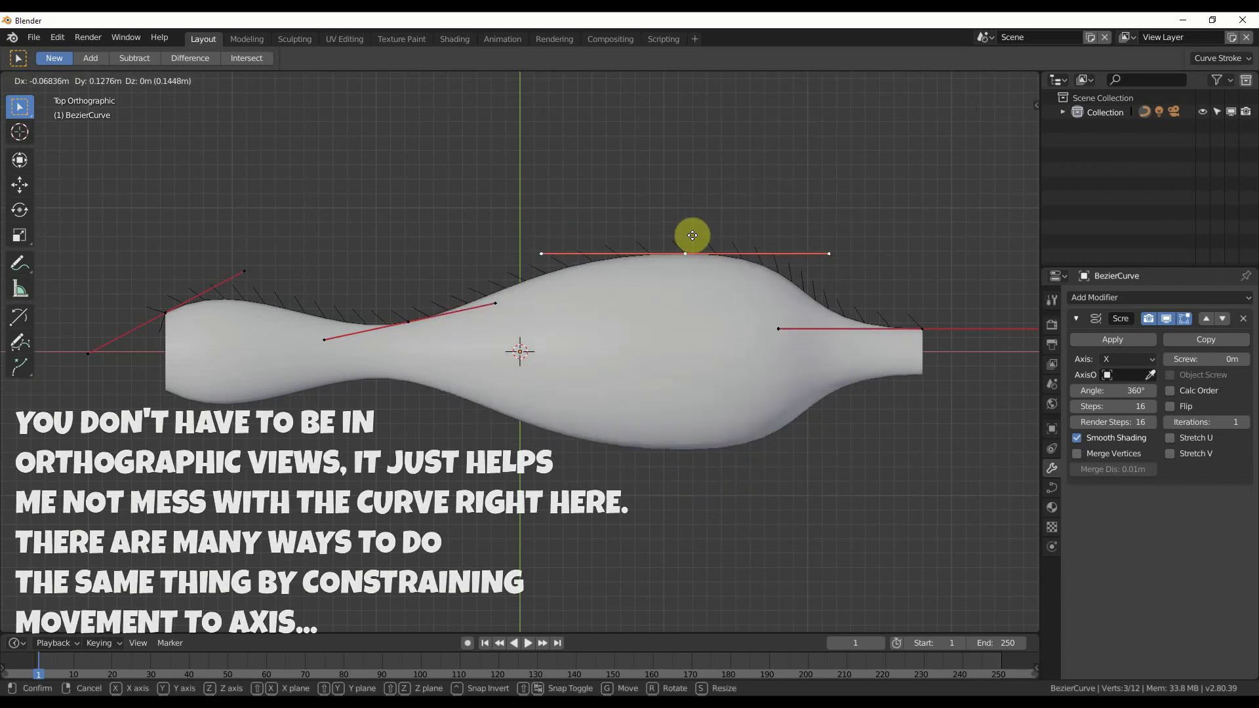
pyautogui.click(699, 241)
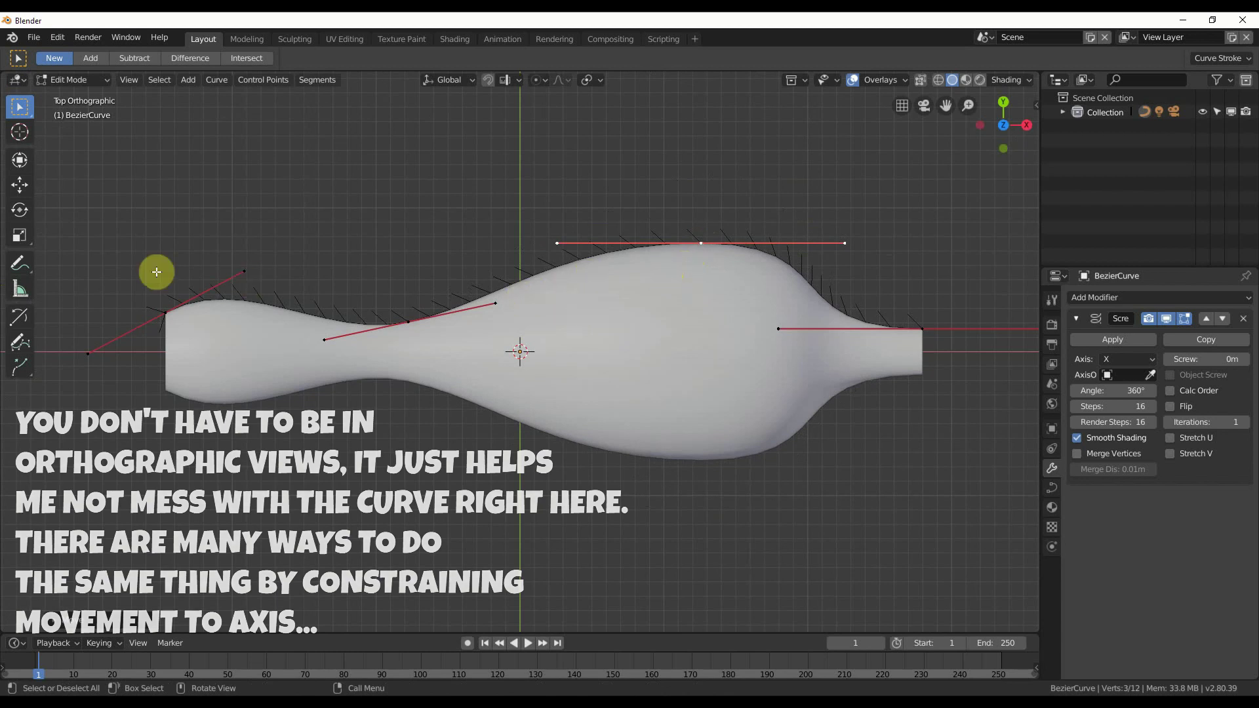
pyautogui.moveTo(332, 250)
pyautogui.mouseDown(button='middle')
pyautogui.moveTo(385, 248)
pyautogui.moveTo(340, 250)
pyautogui.mouseUp(button='middle')
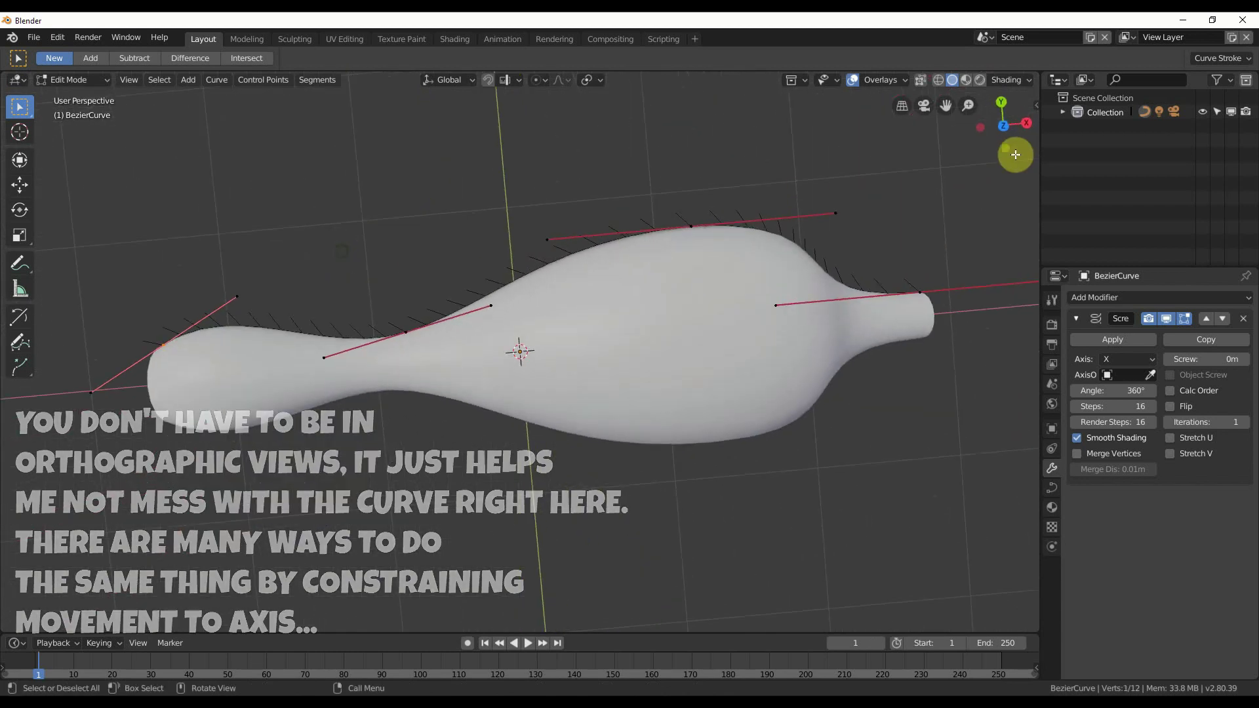
pyautogui.click(1004, 126)
# - Add a point at the profile's left end and extrude another up-left, forming a flared base
pyautogui.keyDown('ctrl'); pyautogui.scroll(5, 459, 269); pyautogui.keyUp('ctrl')
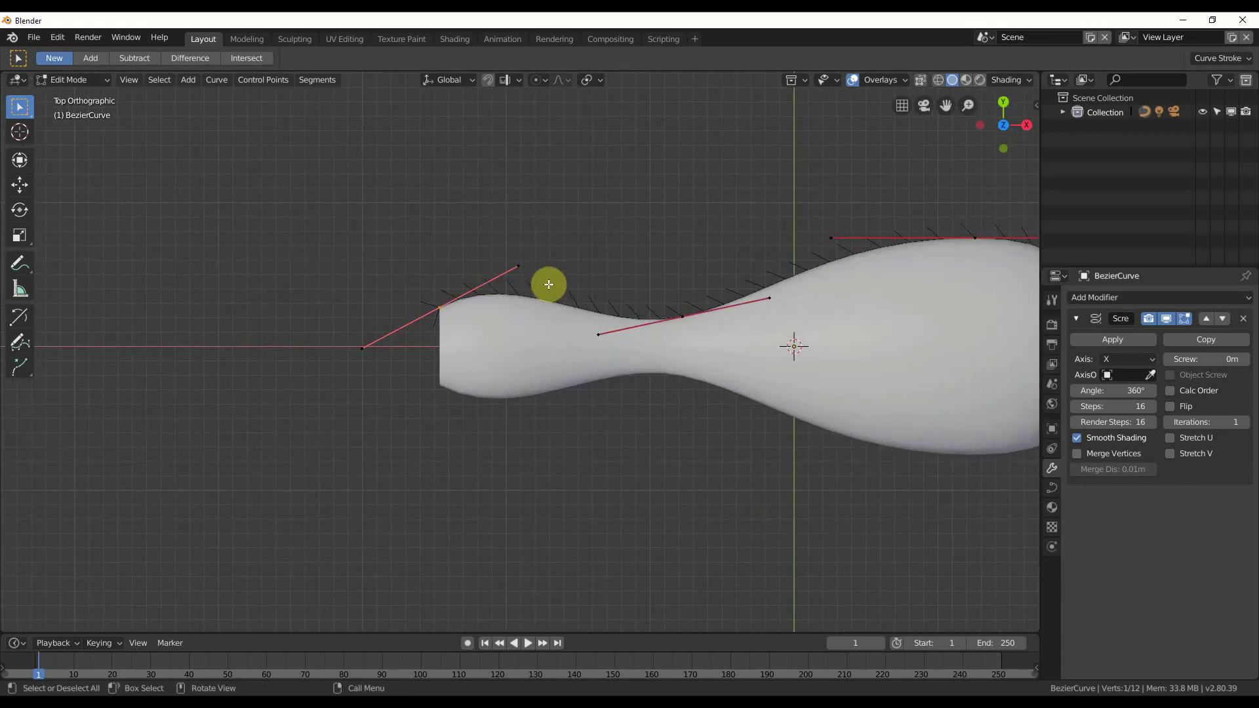
pyautogui.keyDown('ctrl'); pyautogui.rightClick(509, 309); pyautogui.keyUp('ctrl')
pyautogui.press('g')
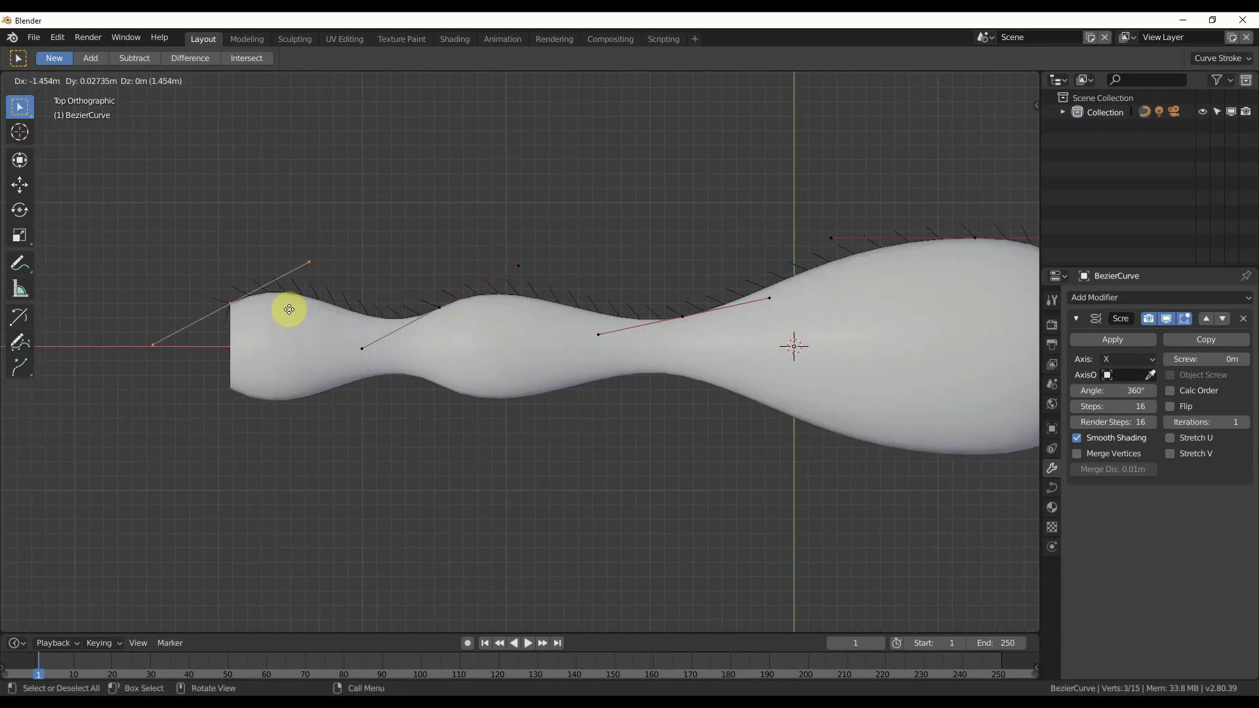
pyautogui.click(320, 269)
pyautogui.press('e')
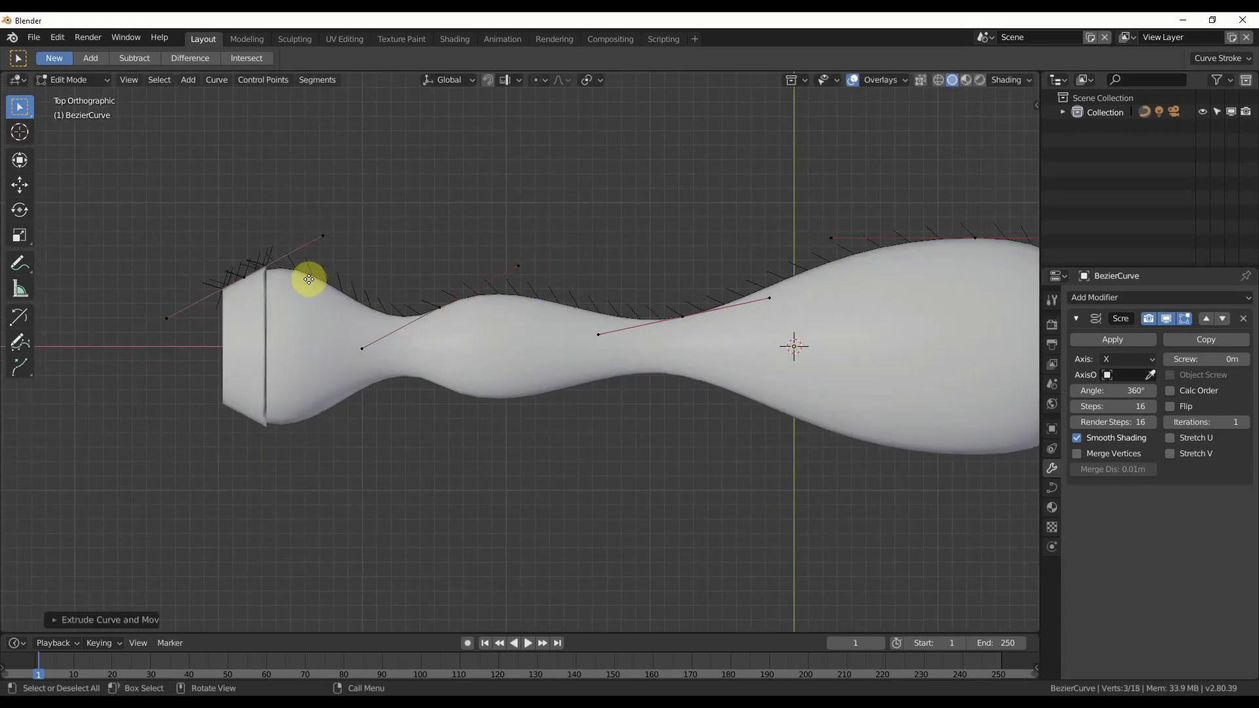
pyautogui.click(216, 230)
pyautogui.moveTo(216, 231); pyautogui.dragTo(539, 391, button='middle')
pyautogui.moveTo(540, 391); pyautogui.dragTo(587, 354, button='middle')
pyautogui.moveTo(733, 402); pyautogui.dragTo(742, 381, button='middle')
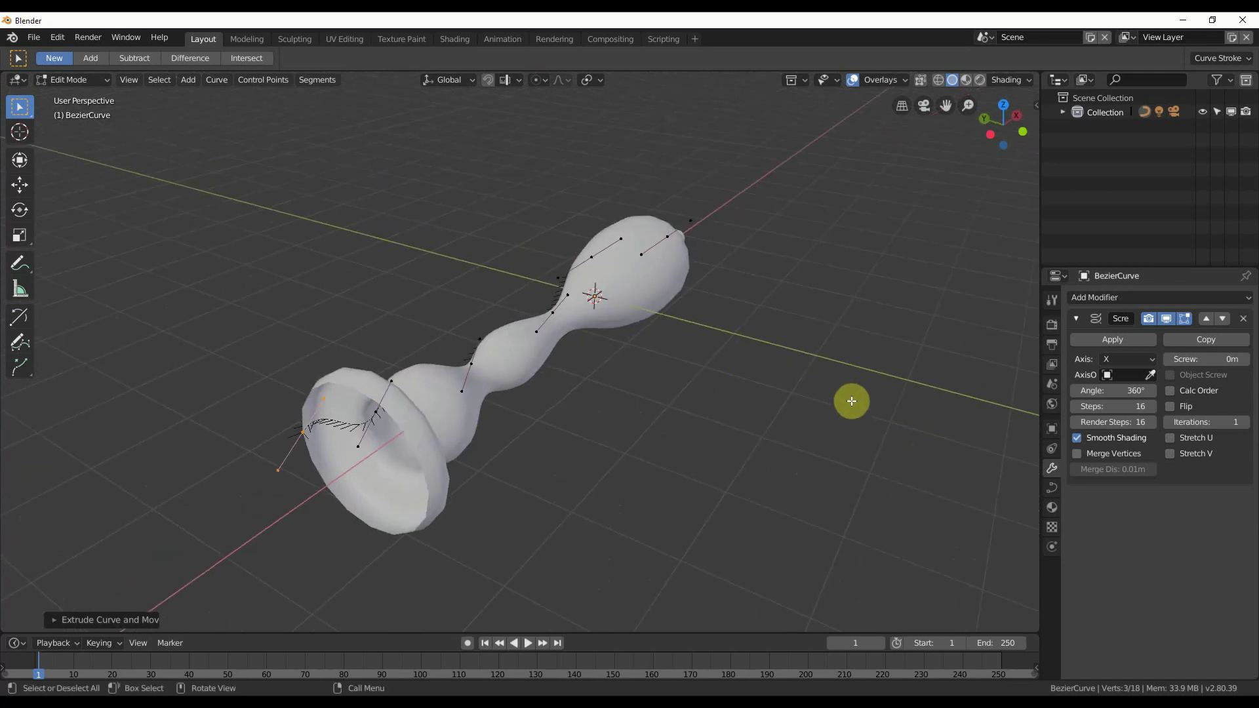
pyautogui.moveTo(577, 402); pyautogui.dragTo(601, 385, button='middle')
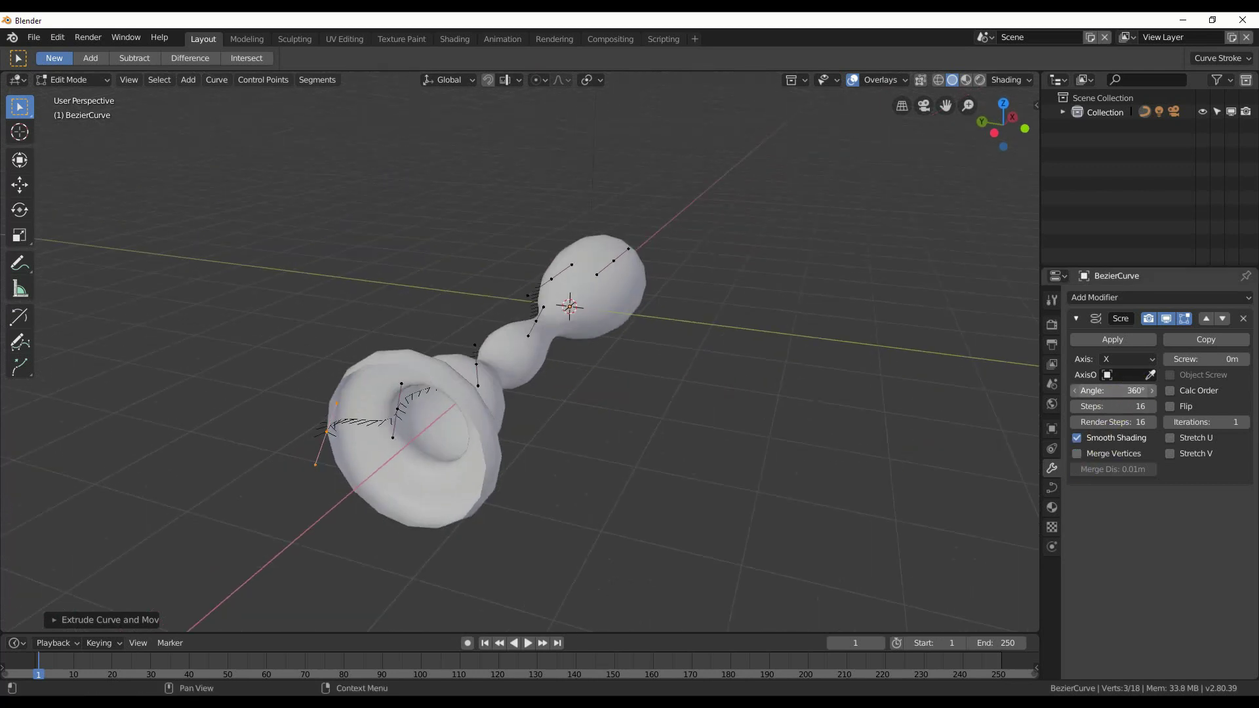
pyautogui.moveTo(1115, 390)
pyautogui.mouseDown()
pyautogui.moveTo(1092, 390)
pyautogui.moveTo(1115, 390)
pyautogui.mouseUp()
pyautogui.click(1134, 390)
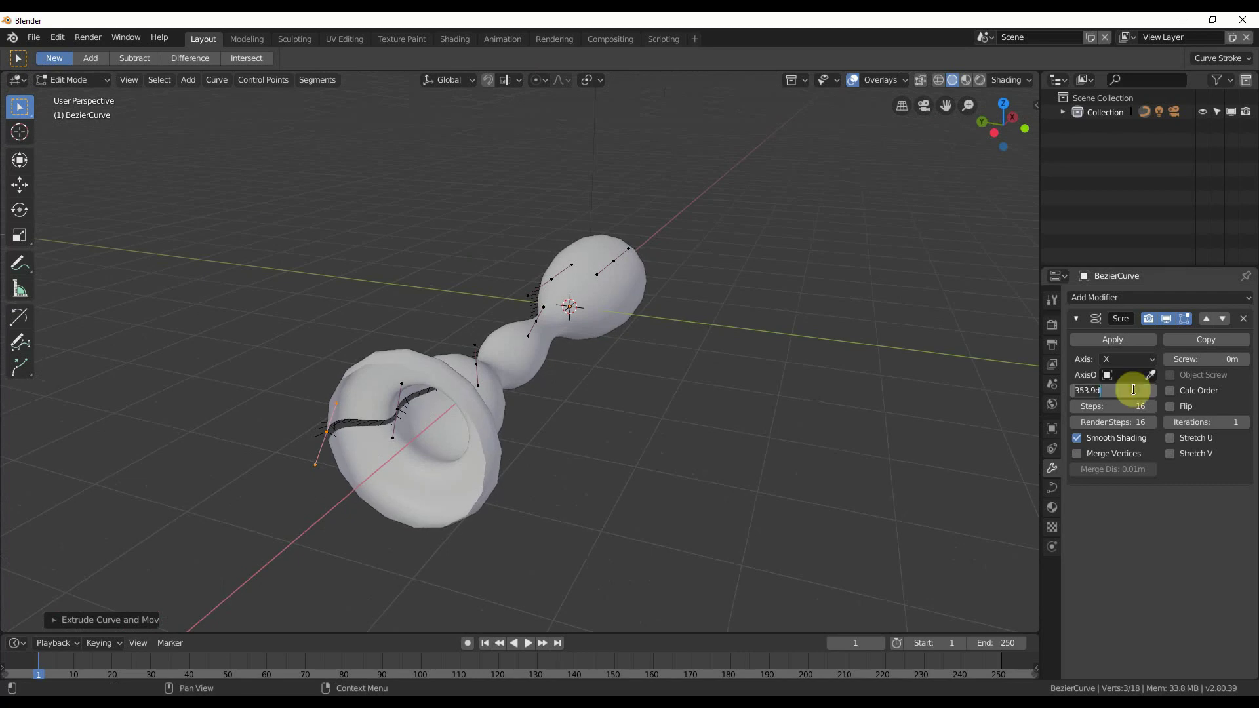
pyautogui.press('Return')
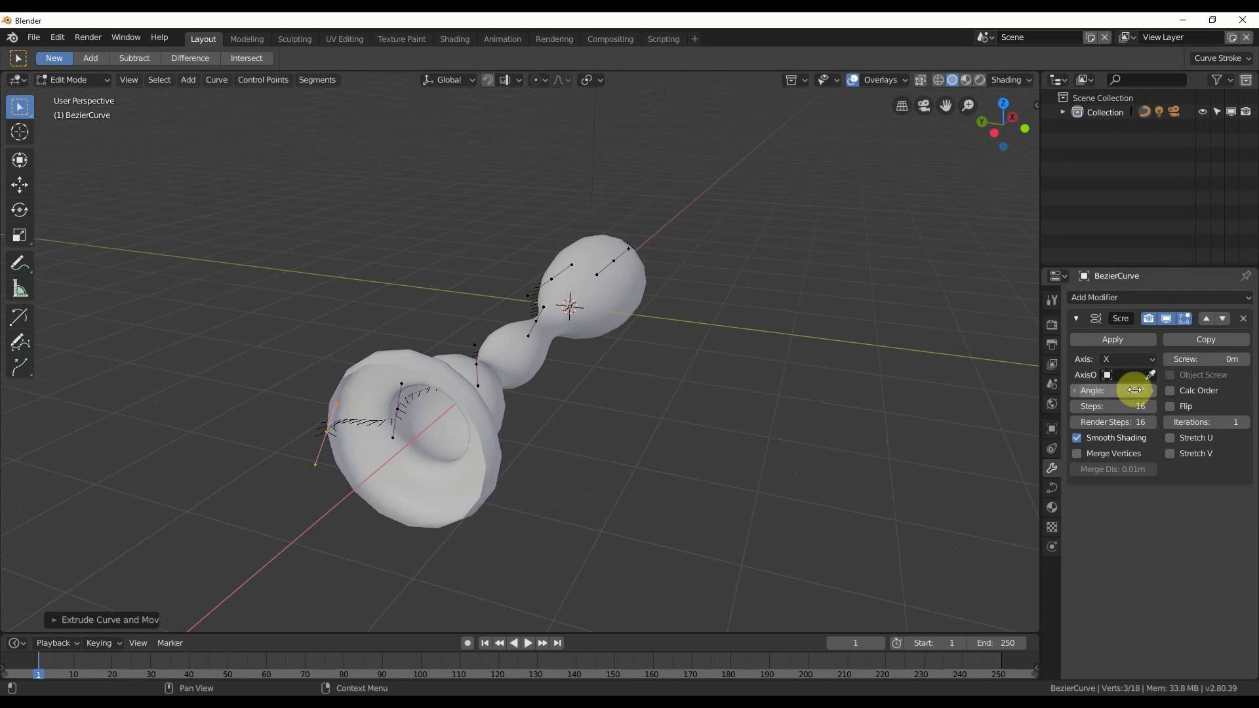
pyautogui.moveTo(759, 284); pyautogui.dragTo(356, 425, button='middle')
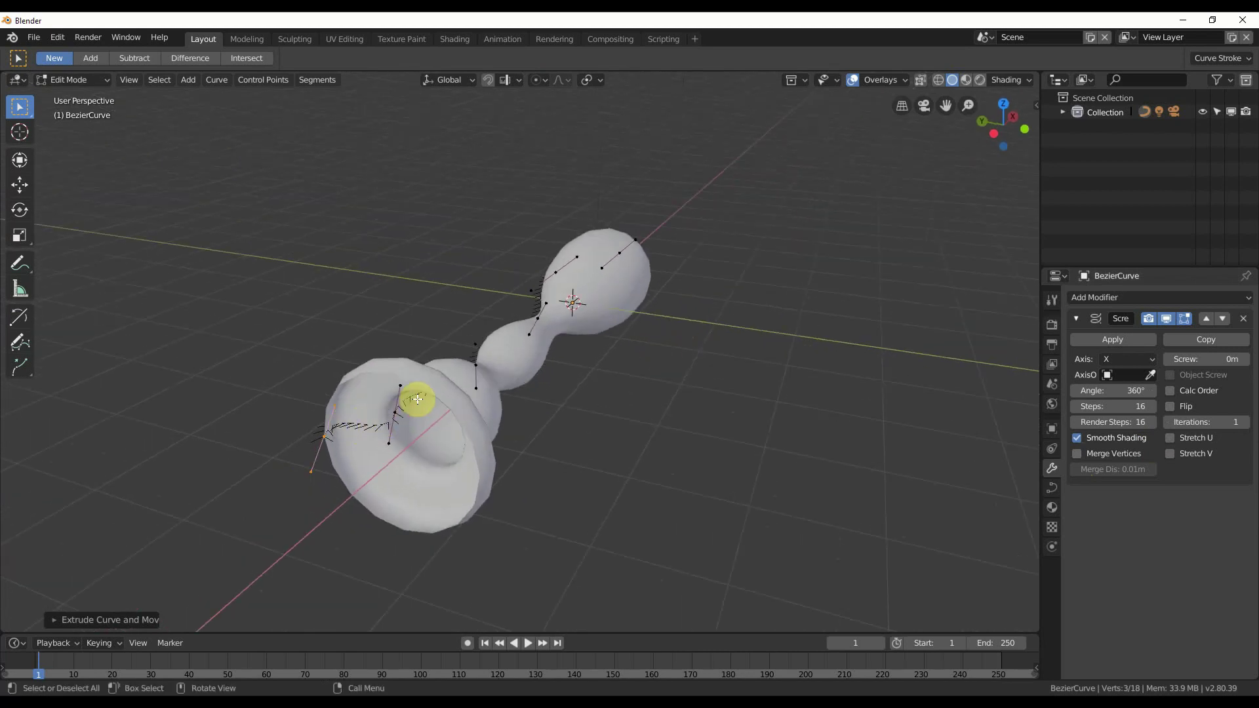
pyautogui.moveTo(546, 398); pyautogui.dragTo(506, 422, button='middle')
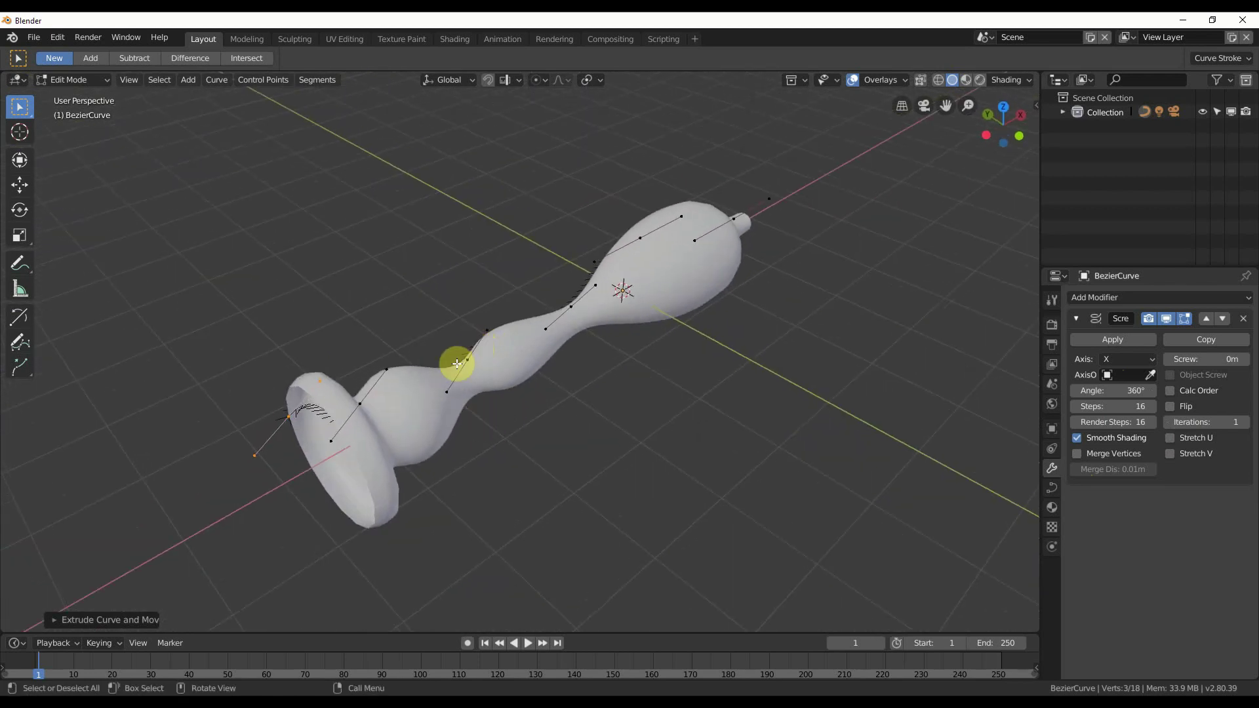
pyautogui.moveTo(691, 321); pyautogui.dragTo(673, 362, button='middle')
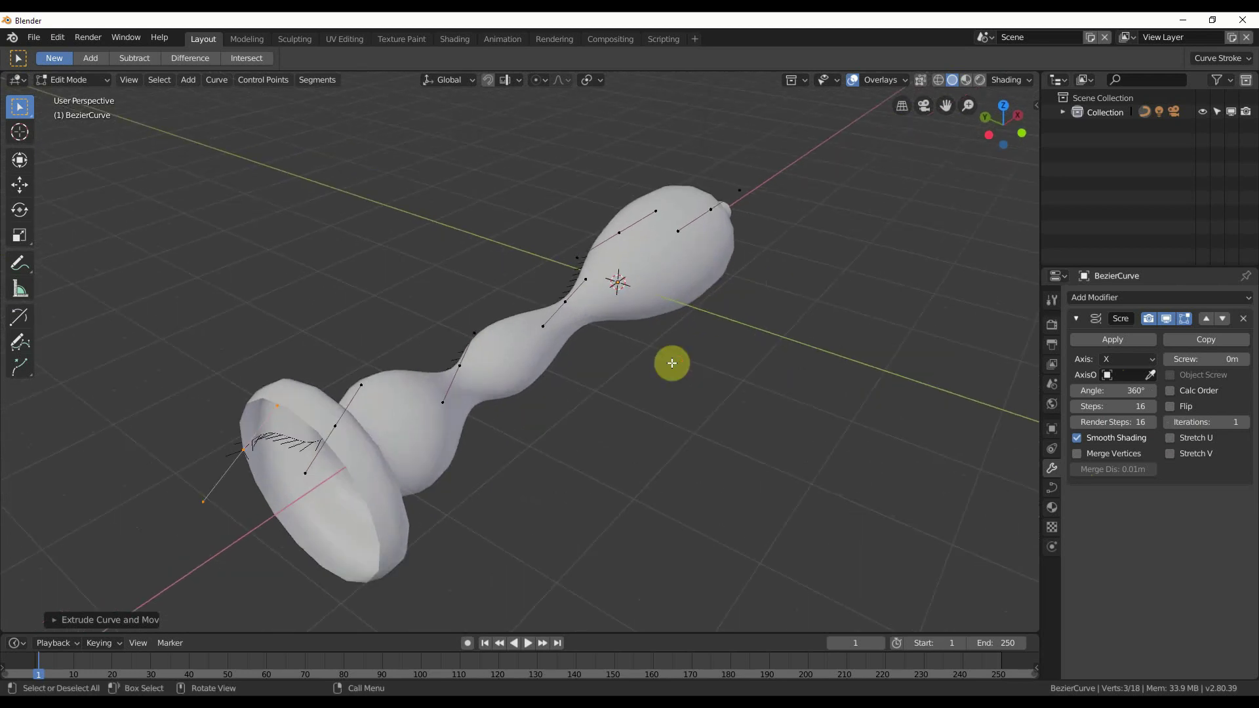